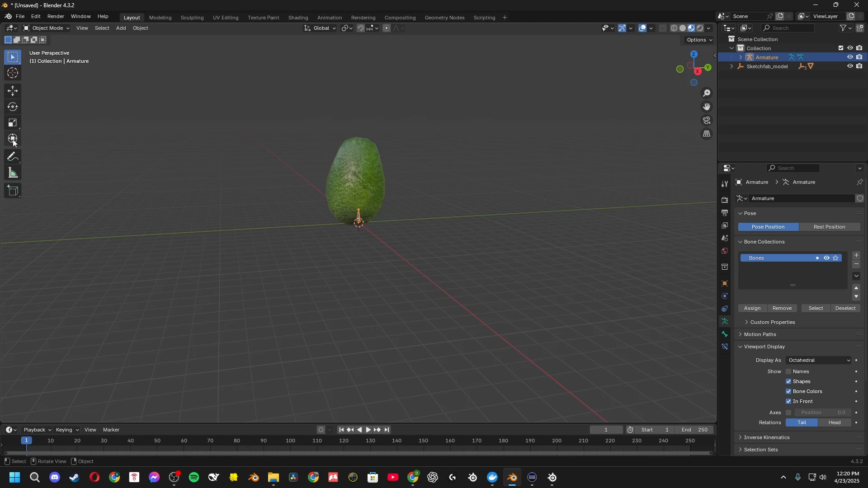
- Stretch the armature along the Z axis to about 3.8 times its height
left_click(14, 127)
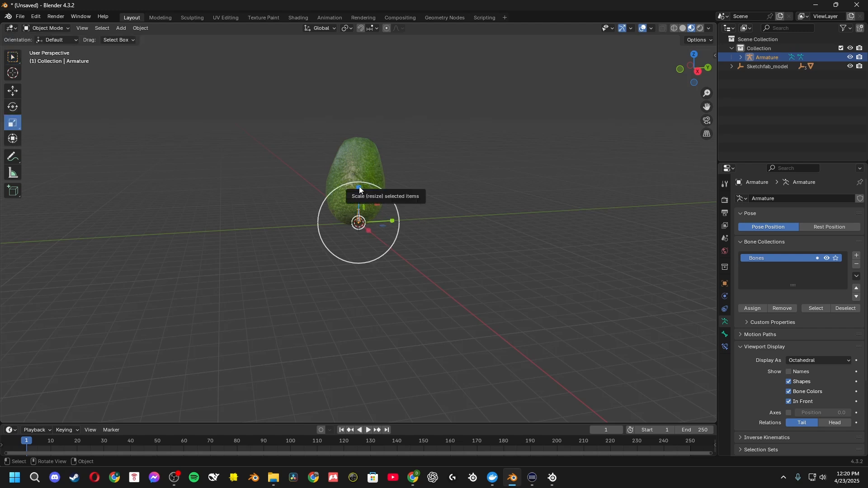
left_click_drag(360, 190, 362, 80)
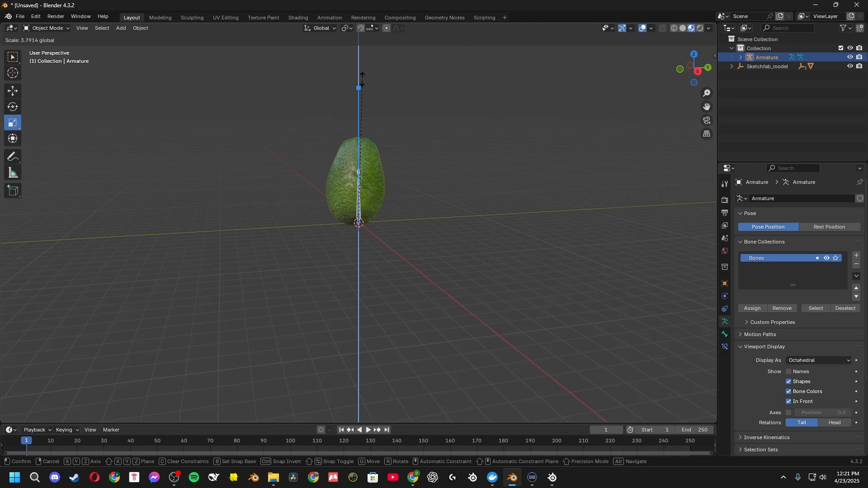
right_click(362, 80)
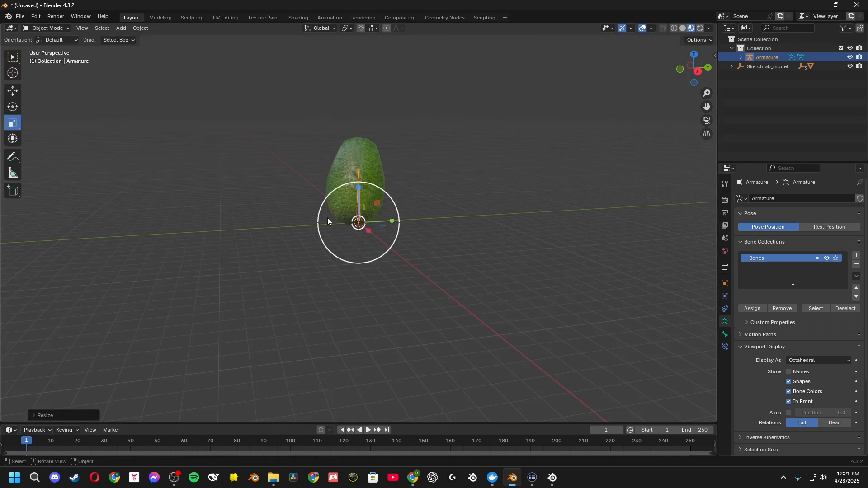
- Move the armature straight up along Z until the bone's tip reaches the top of the avocado
left_click(13, 91)
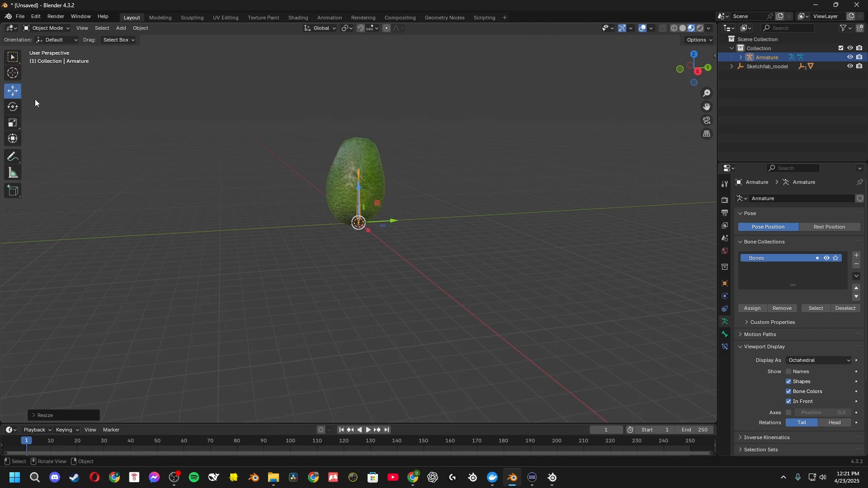
left_click_drag(360, 191, 360, 156)
scroll(361, 226, "up", 5)
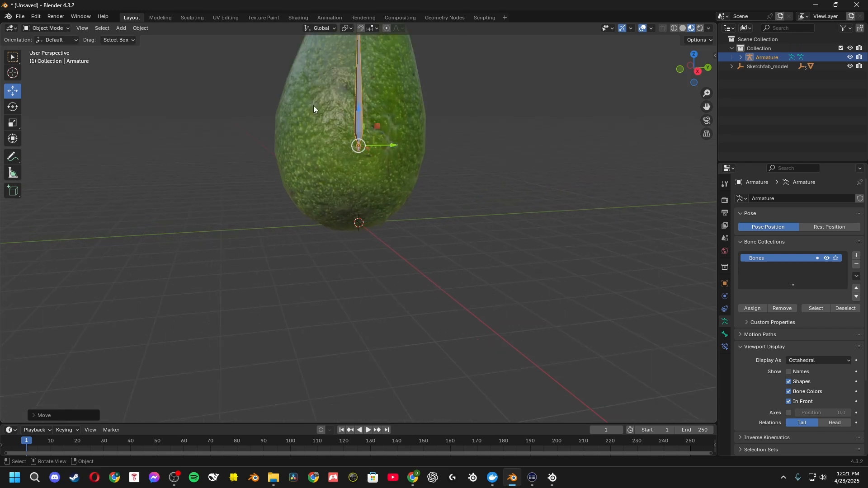
scroll(405, 171, "down", 3)
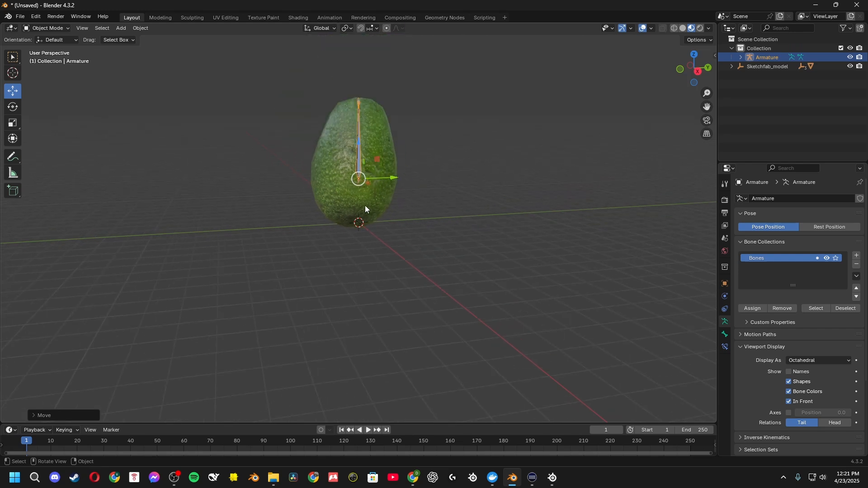
scroll(365, 207, "up", 1)
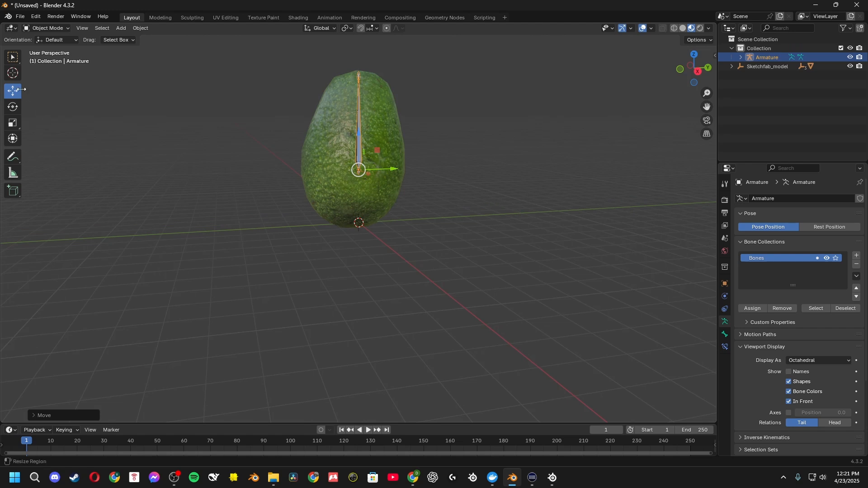
- Rescale the armature along Z and lower it slightly so the bone spans from the avocado's lower third to its top
left_click(12, 122)
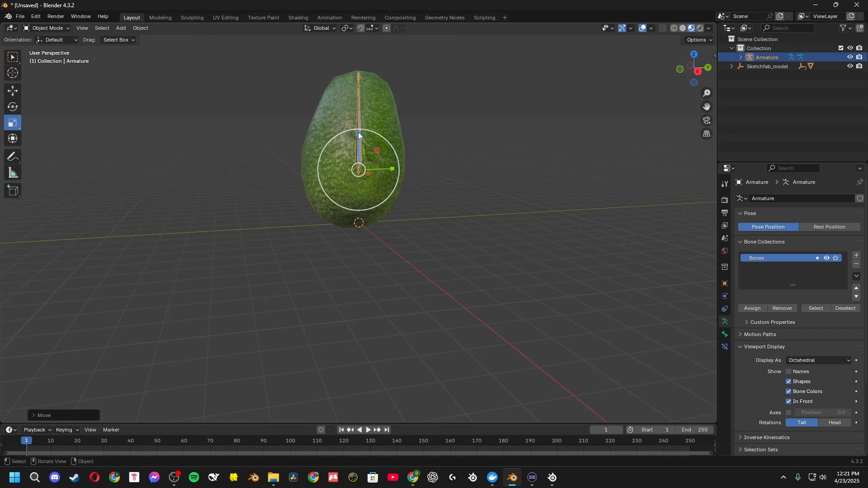
left_click_drag(358, 134, 357, 149)
left_click(13, 91)
- In Edit Mode, extrude a second bone about 1.8 m from the bone's lower end down to the avocado's base, and return to Object Mode
left_click(61, 29)
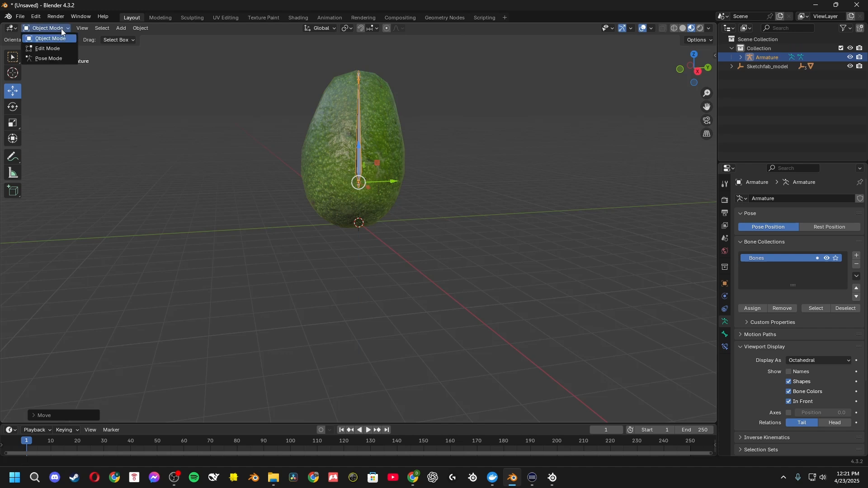
left_click(59, 47)
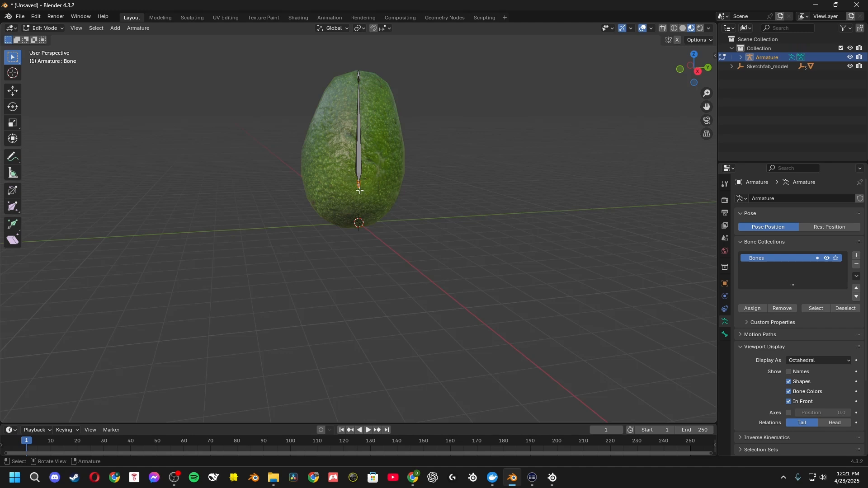
key("e")
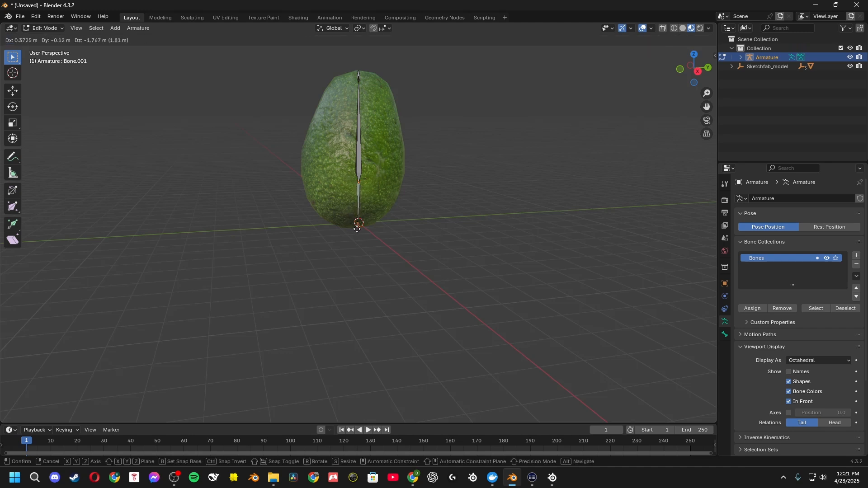
left_click(358, 229)
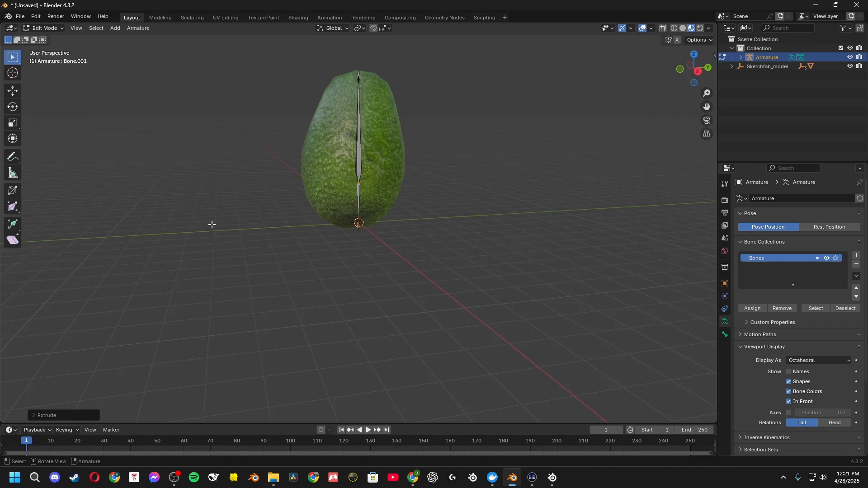
key("Tab")
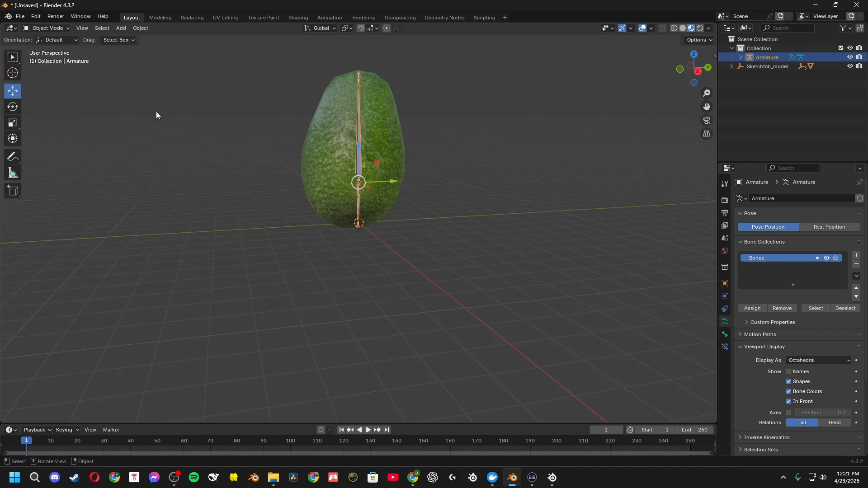
- Select the armature together with the avocado model and apply all transforms
key("a")
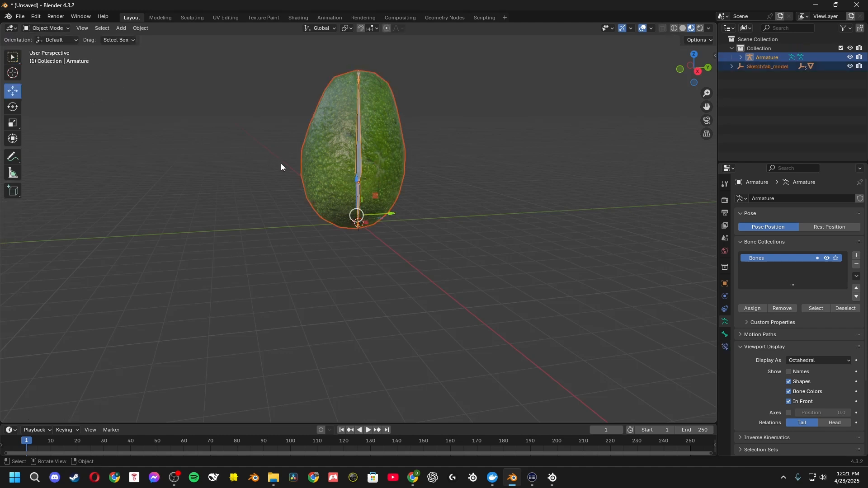
key("ctrl")
key("ctrl+a")
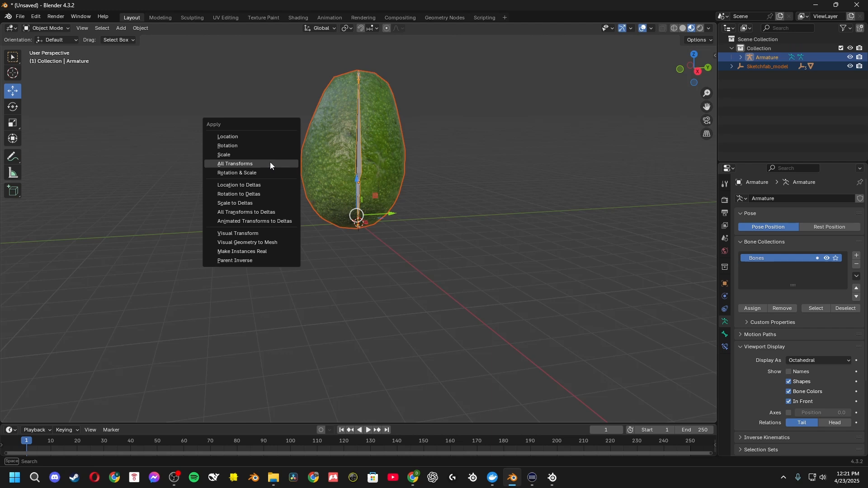
left_click(259, 165)
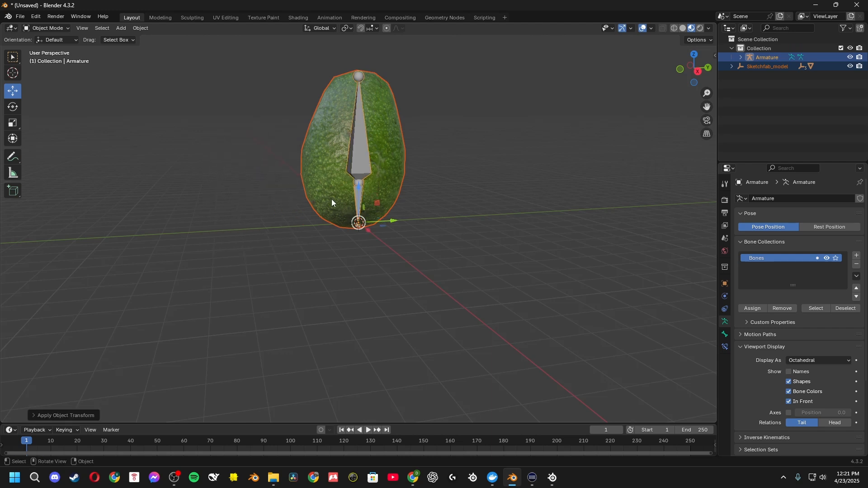
- Parent the avocado model to the armature with automatic weights
key("ctrl+p")
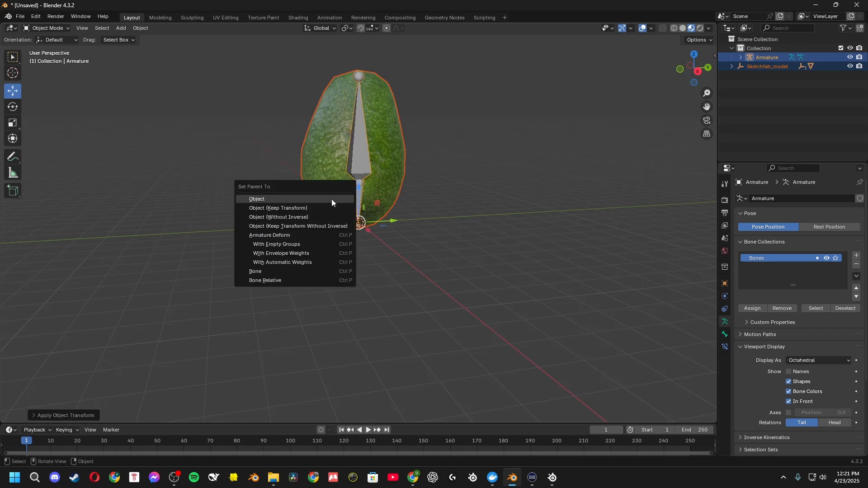
left_click(298, 263)
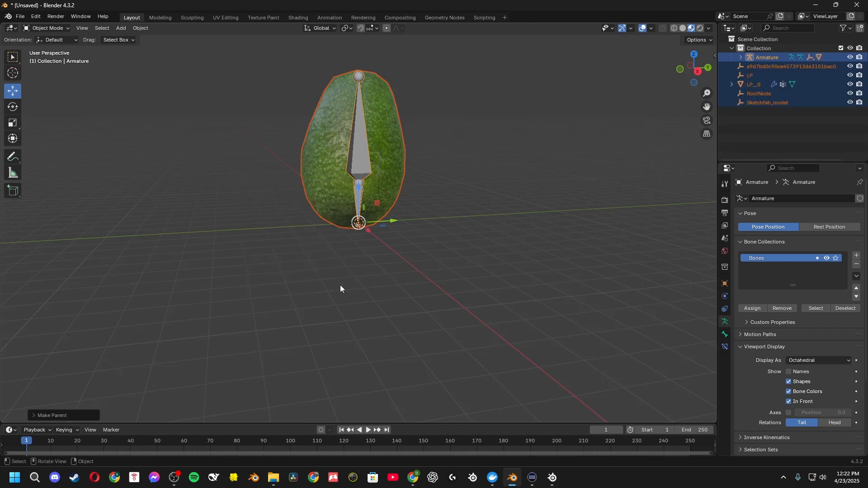
middle_click_drag(341, 288, 327, 253)
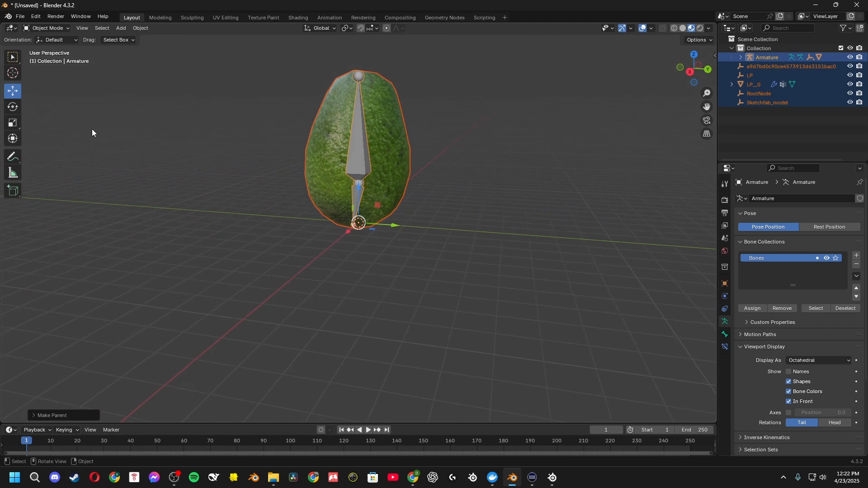
- Set up an FBX export with Path Mode set to Copy and textures embedded
left_click(20, 17)
mouse_move(62, 154)
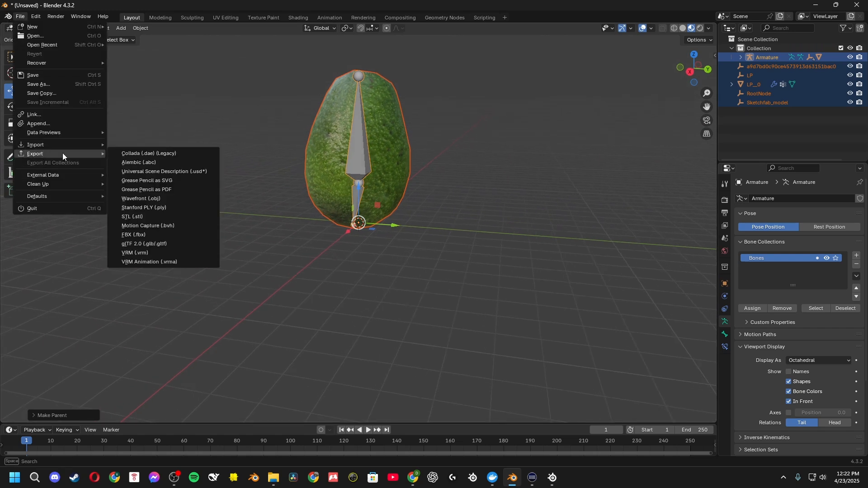
left_click(155, 234)
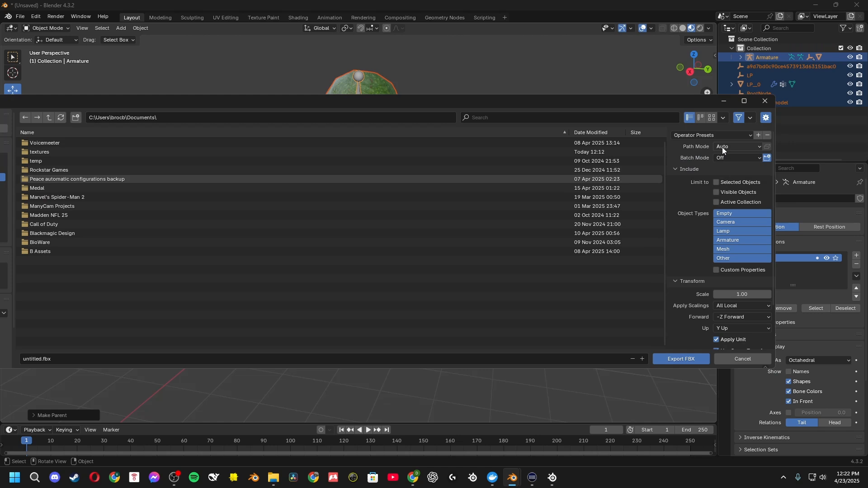
left_click(722, 147)
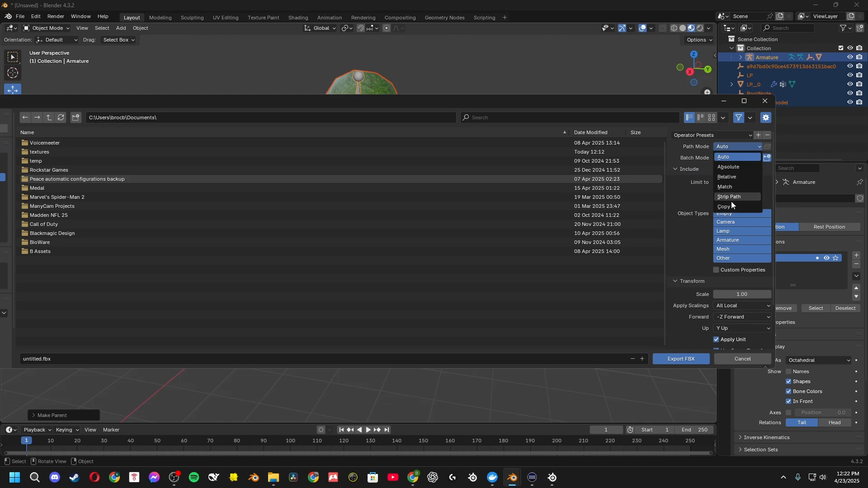
left_click(729, 205)
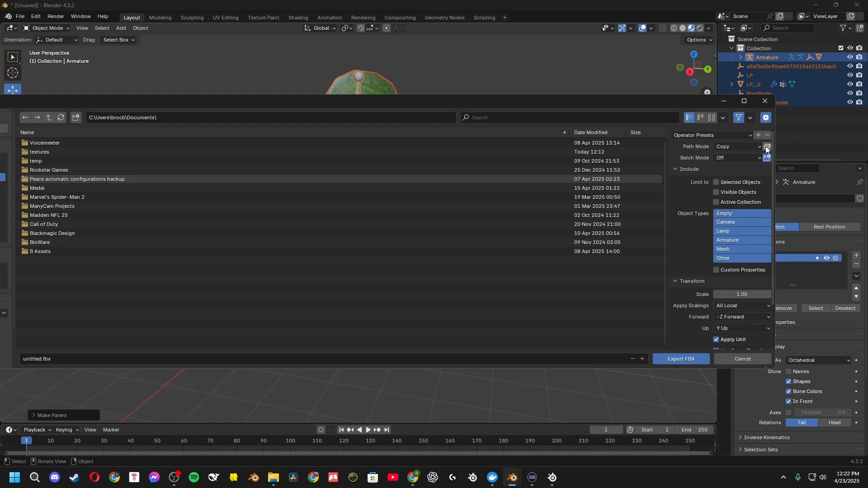
scroll(680, 232, "down", 3)
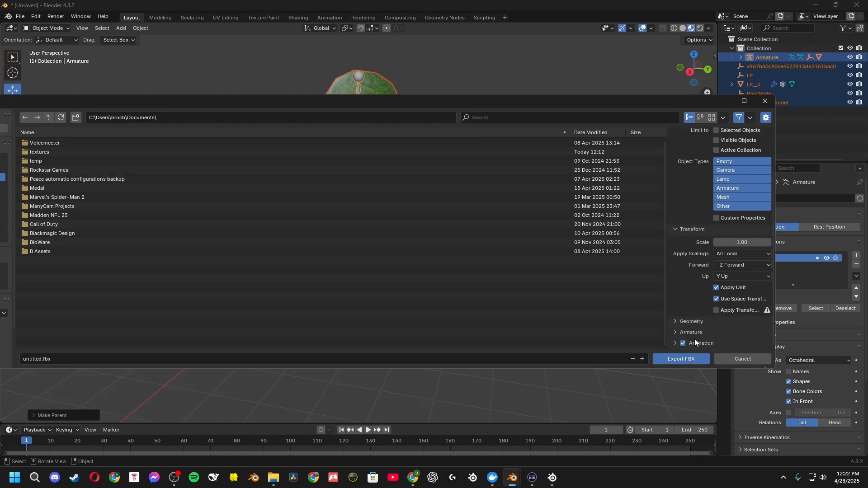
- Choose the Desktop as the destination and export the rigged avocado as untitled.fbx
left_click_drag(653, 103, 791, 96)
left_click(105, 159)
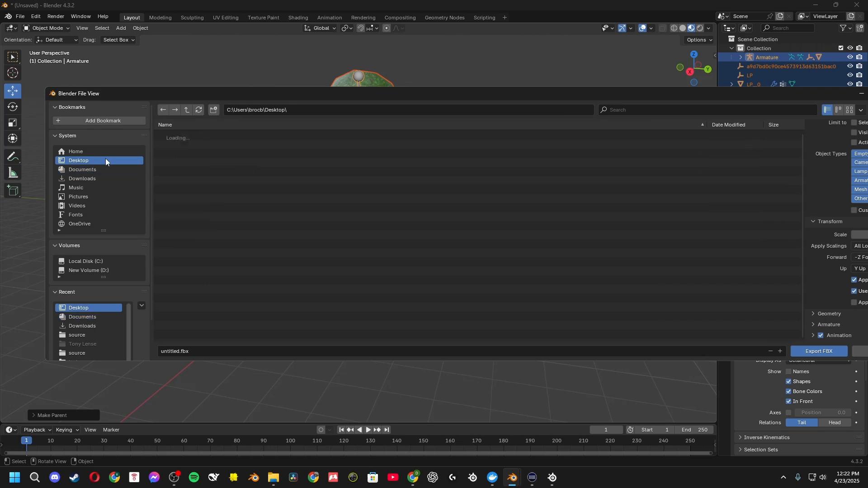
left_click_drag(415, 98, 297, 102)
scroll(717, 172, "up", 3)
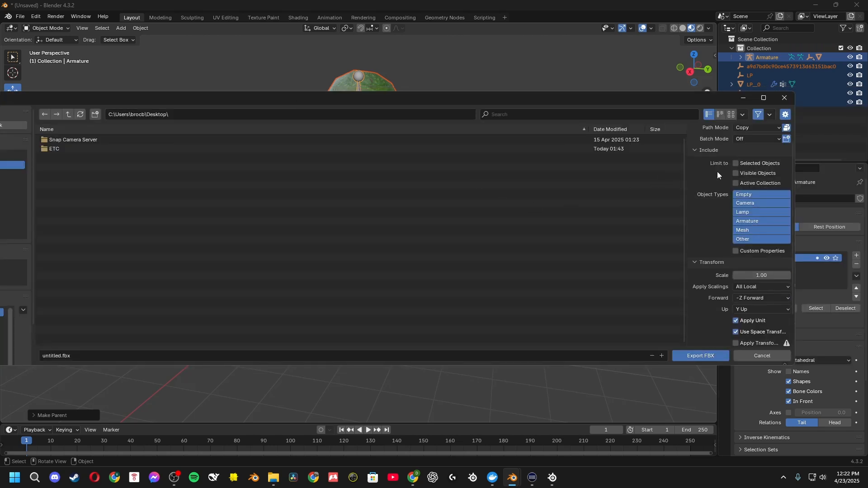
left_click(709, 358)
- Export the model as a Universal Scene Description file, untitled.usdc, in Documents with Selection Only enabled and Visible Only disabled
left_click(20, 17)
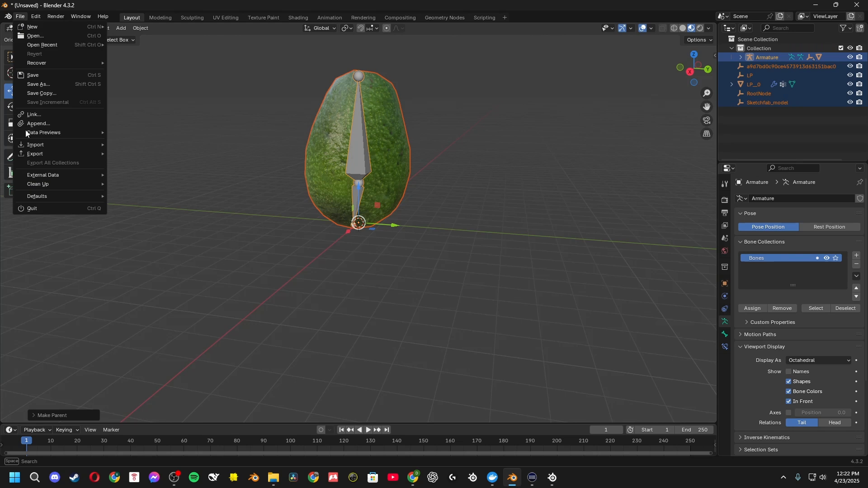
mouse_move(72, 154)
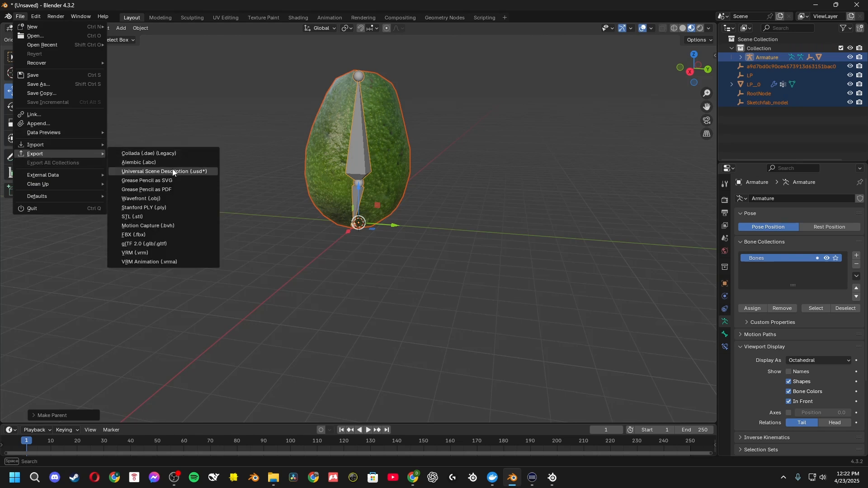
left_click(173, 170)
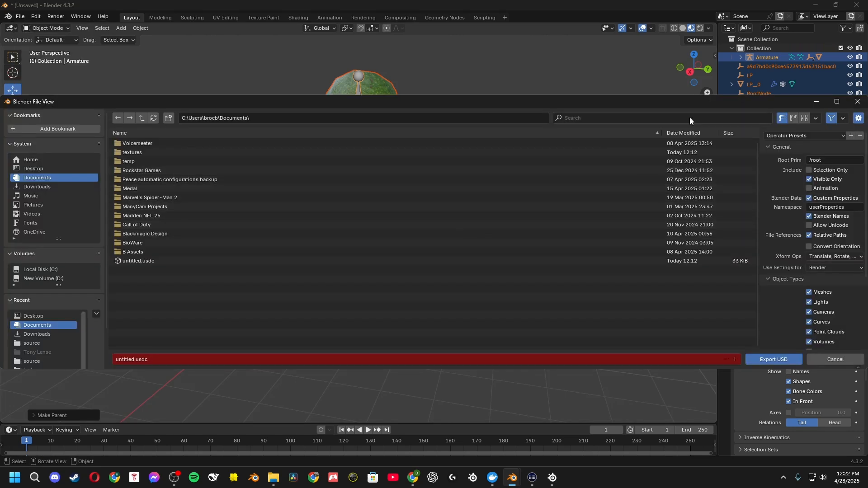
left_click_drag(684, 104, 618, 94)
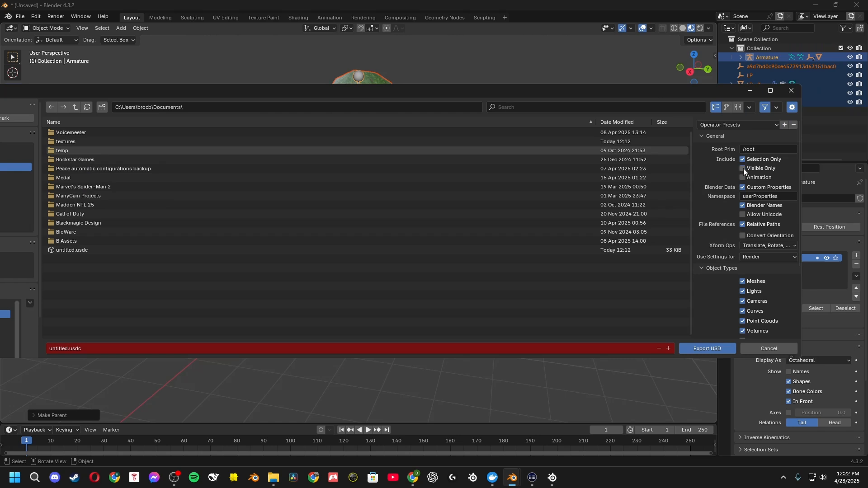
scroll(733, 278, "down", 5)
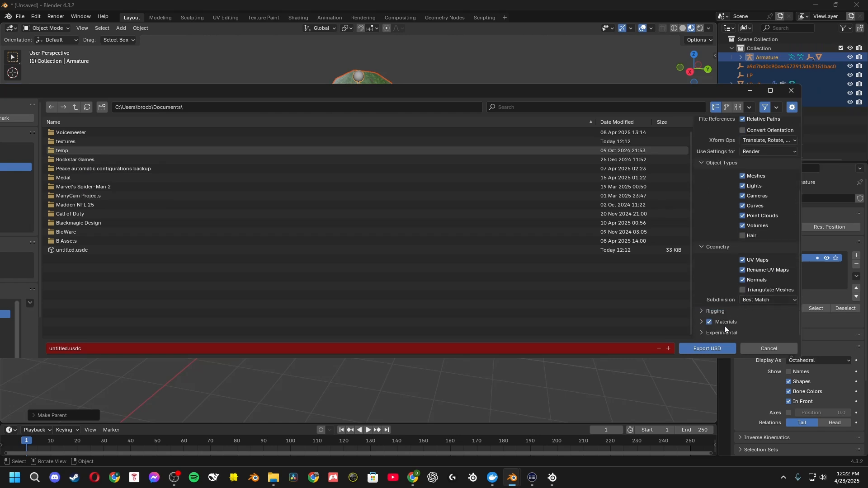
scroll(715, 320, "up", 5)
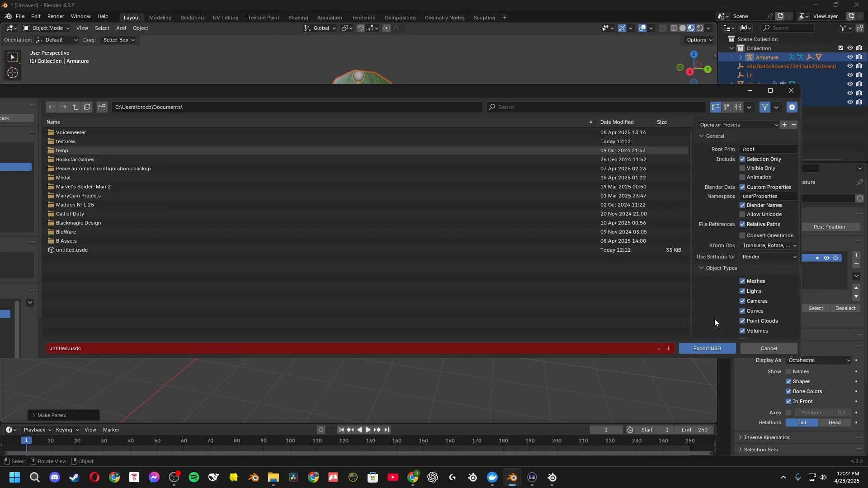
left_click(711, 349)
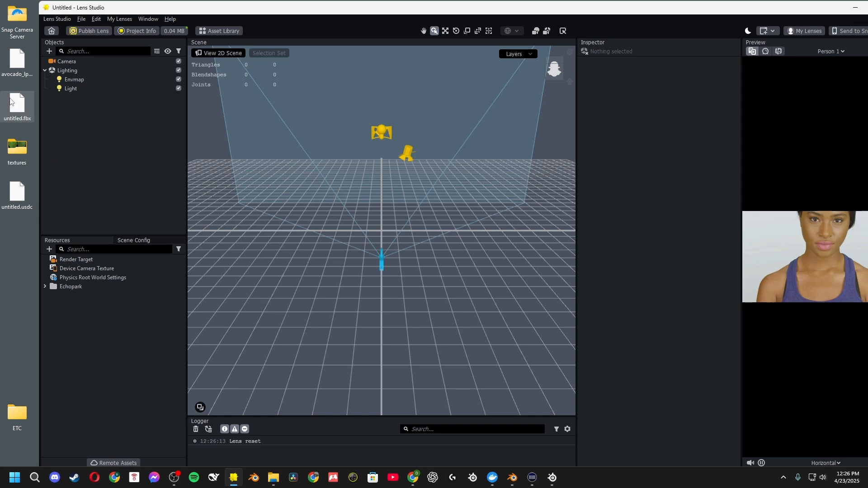
- Switch to Lens Studio and import untitled.fbx from the desktop into the project's resources with the default FBX options
left_click_drag(17, 104, 112, 348)
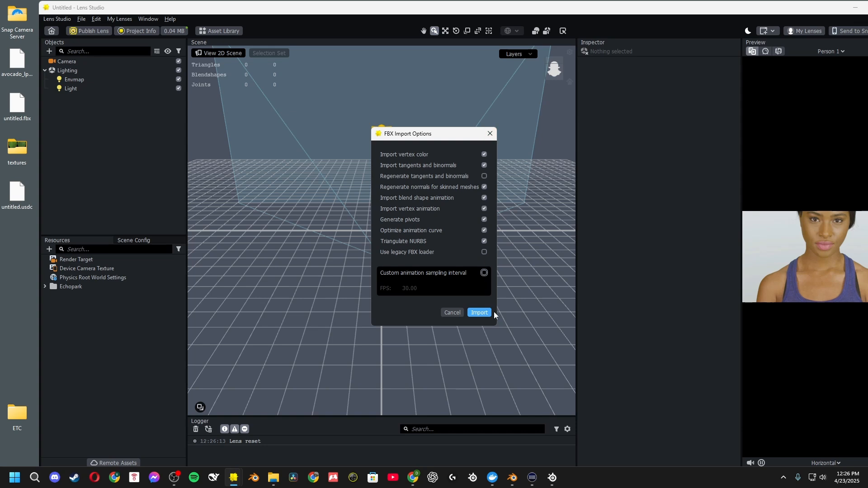
left_click(480, 313)
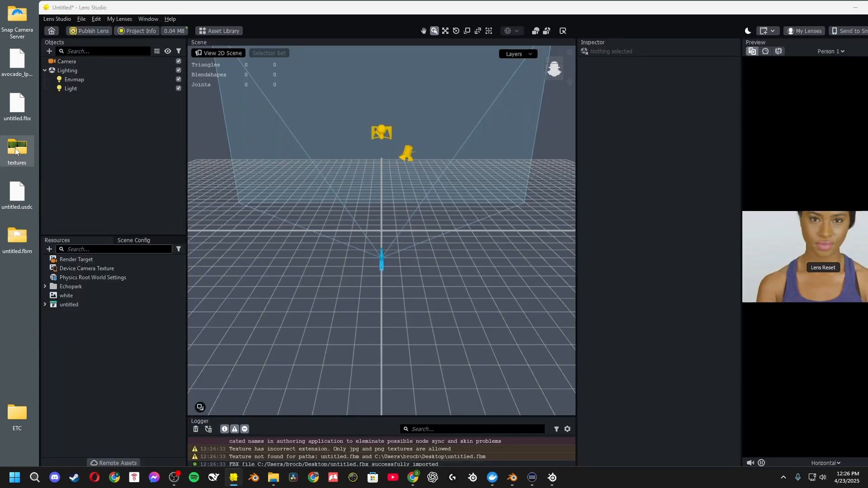
- Import the desktop's textures folder into the resources with Normal Quality and 512 X 256 environment map options, and expand it
left_click_drag(17, 147, 60, 332)
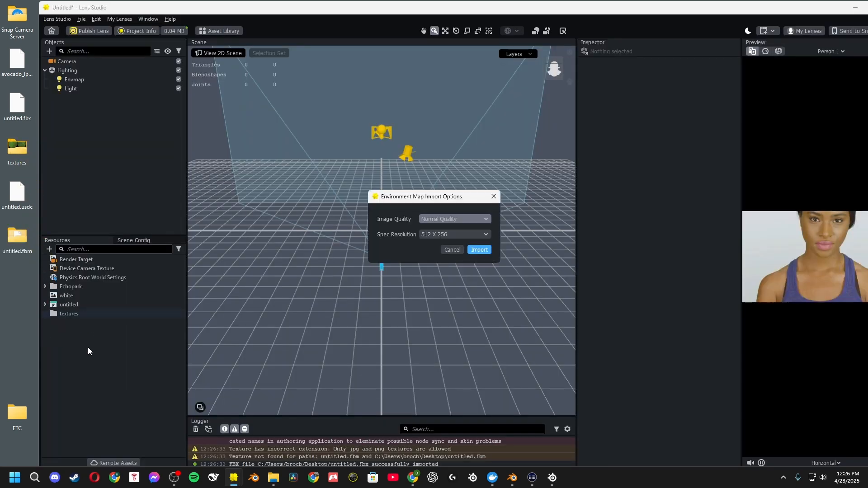
left_click(469, 235)
left_click(465, 238)
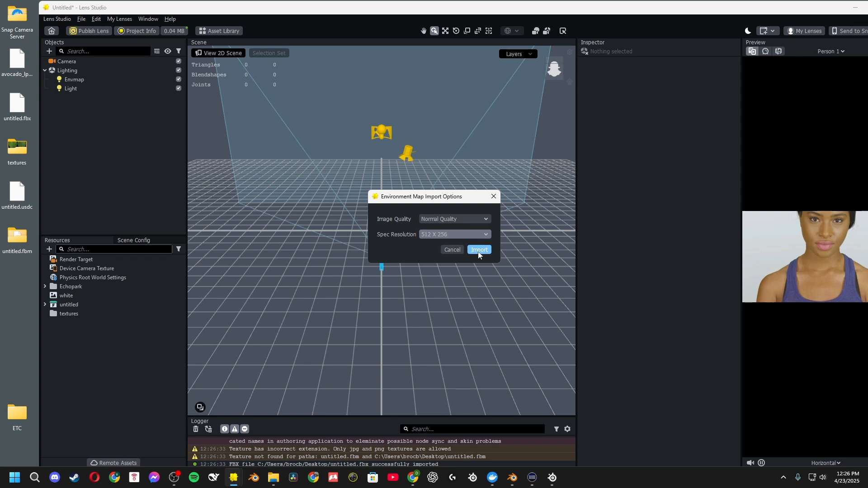
left_click(479, 250)
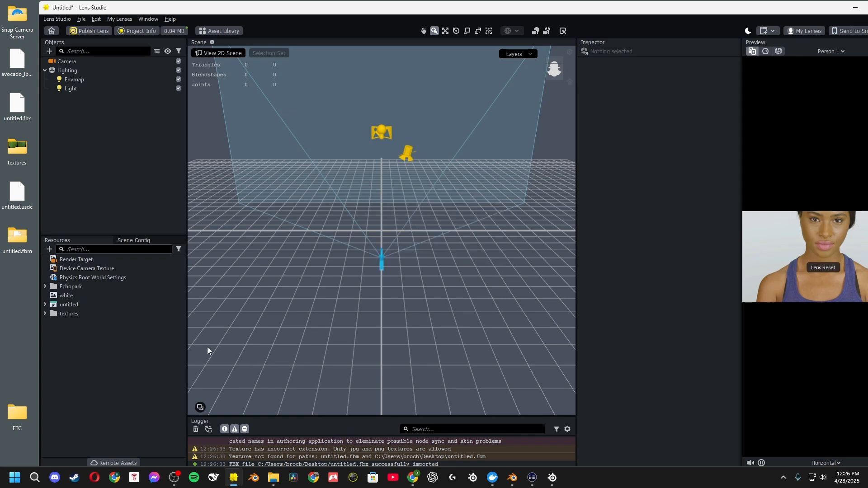
left_click(44, 314)
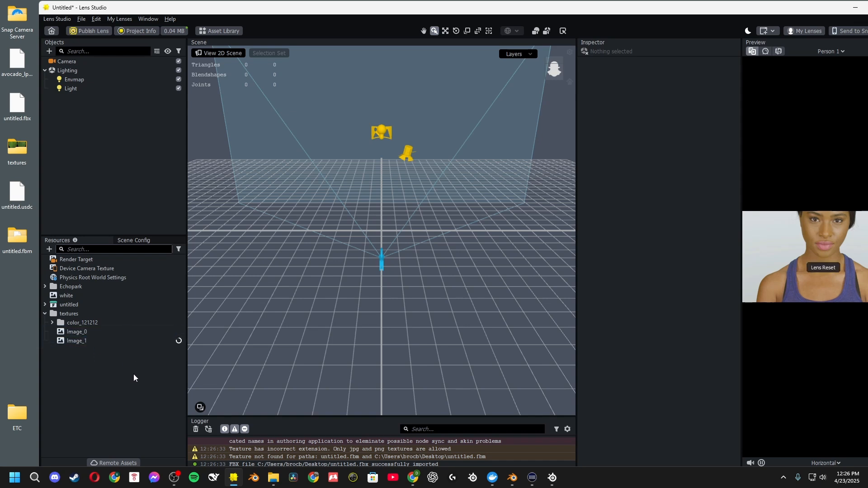
- Add a Head Binding face effect to the scene and delete its Face Occluder
left_click(50, 51)
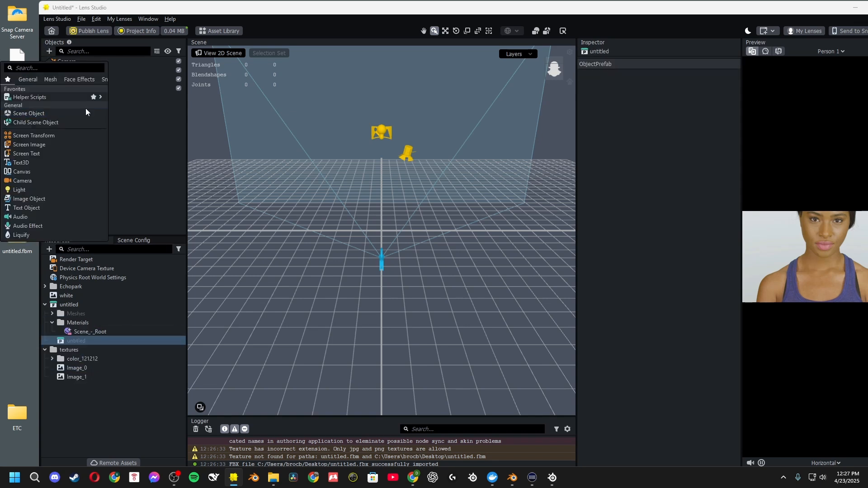
left_click(71, 80)
left_click(47, 161)
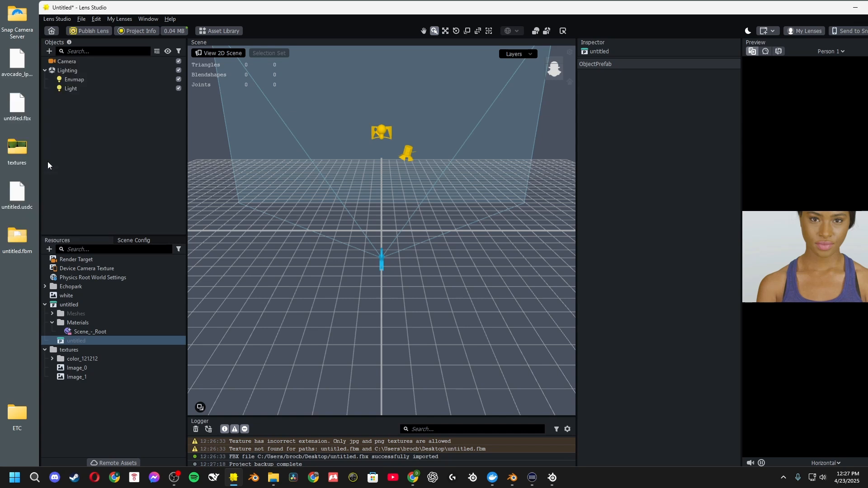
left_click(59, 79)
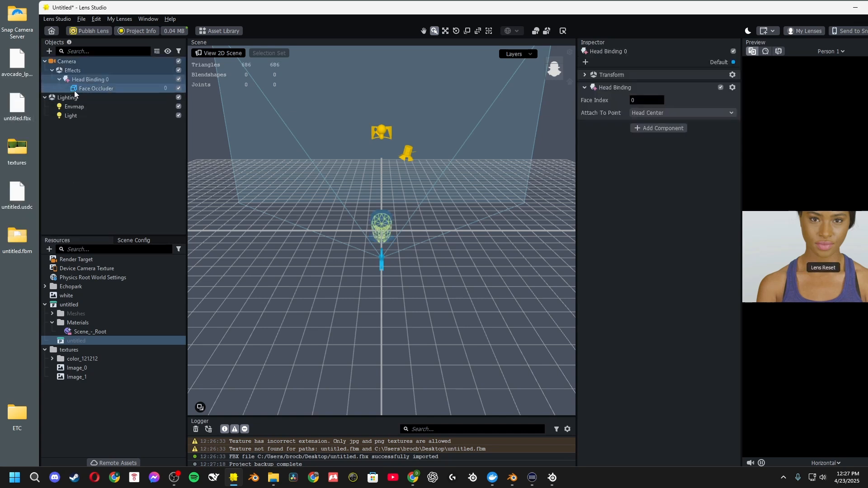
left_click(85, 88)
key("Delete")
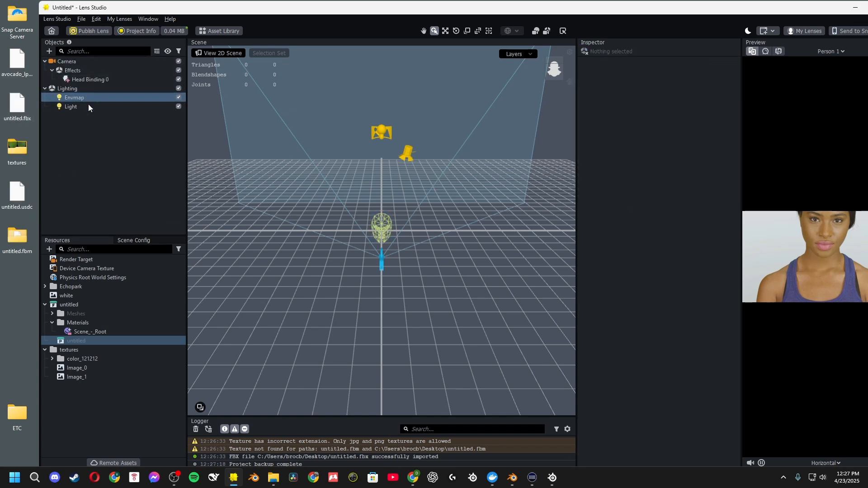
- Place the untitled avocado prefab under Head Binding 0 and scale it to about 0.0377, 0.0351 and 0.0438 in X, Y and Z
left_click(79, 335)
left_click_drag(79, 338, 84, 82)
key("f")
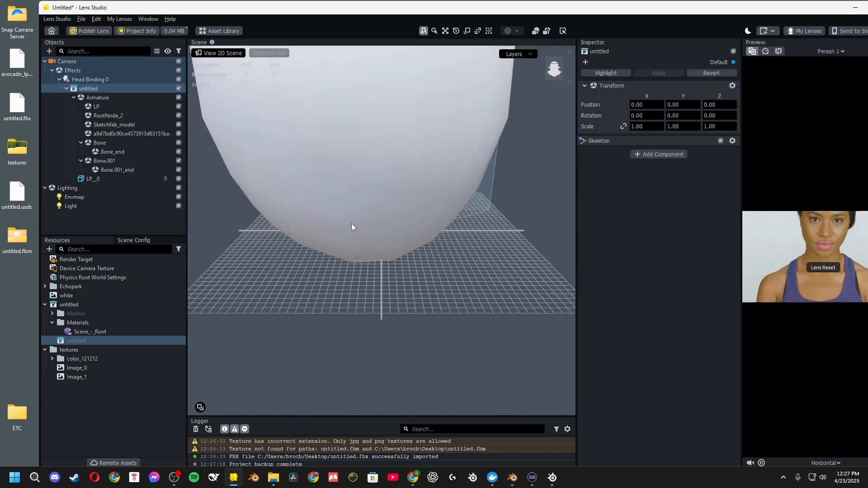
left_click(468, 31)
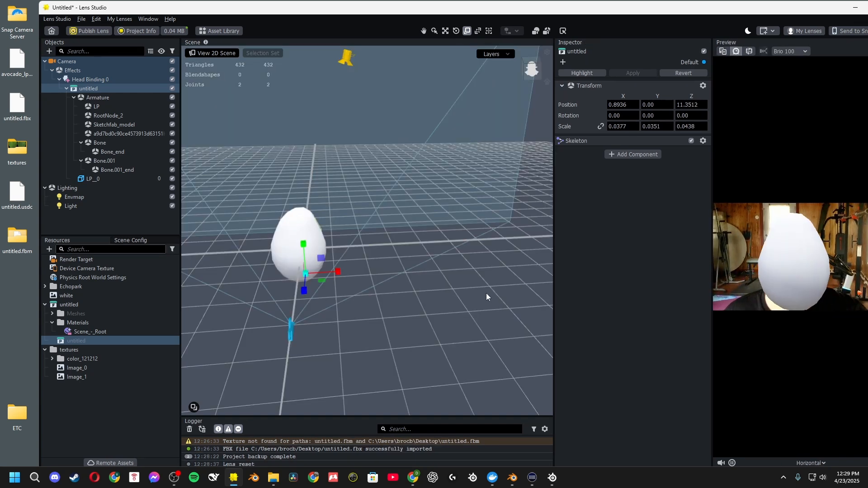
- Enable the Base Texture of the Scene_-_Root material and assign Image_0 to it
scroll(293, 281, "up", 3)
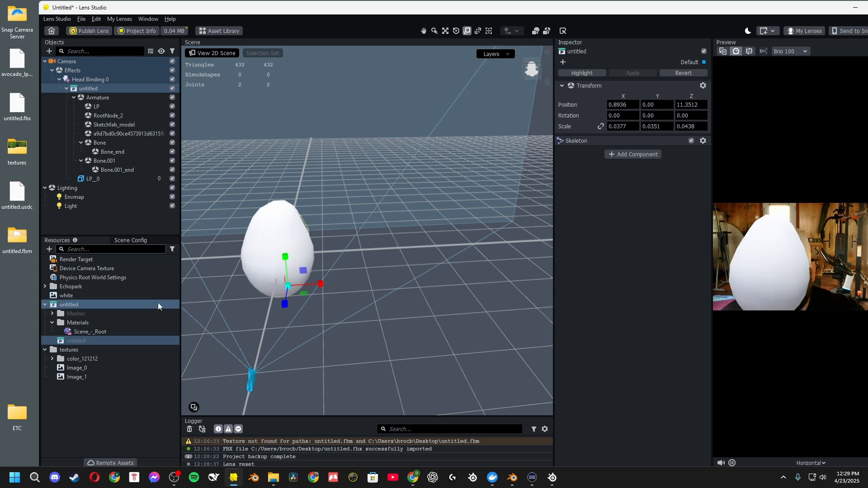
left_click(94, 333)
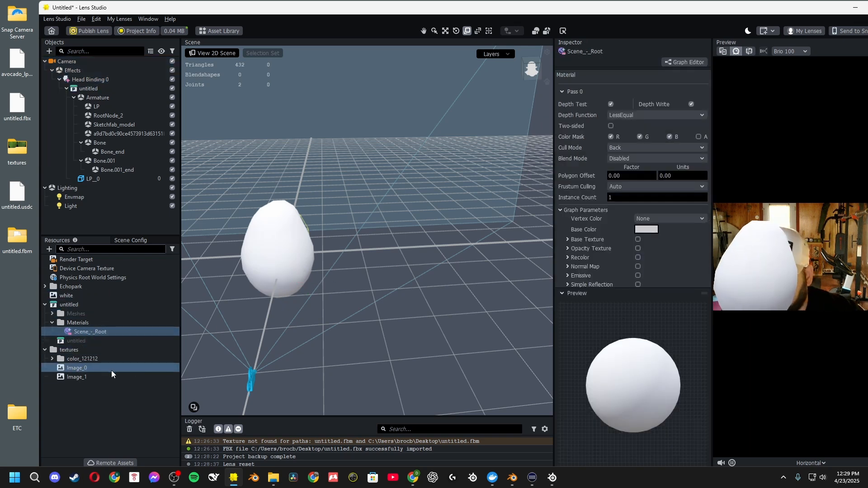
left_click(583, 239)
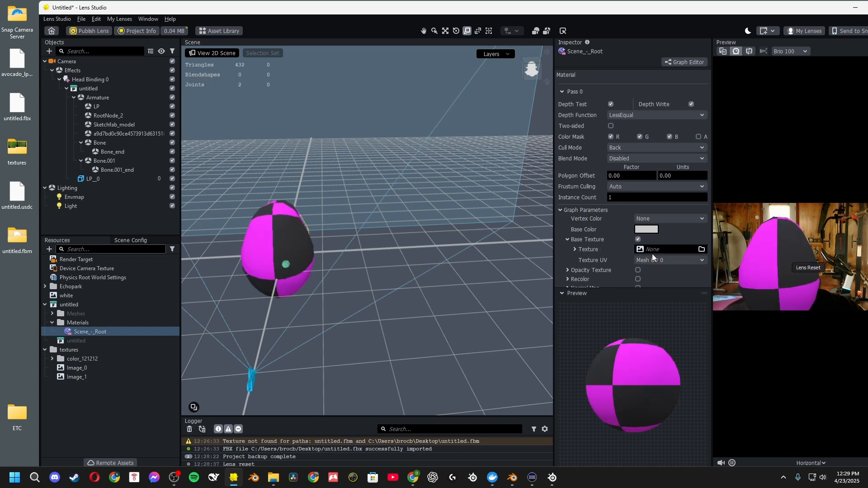
left_click(654, 249)
left_click(367, 196)
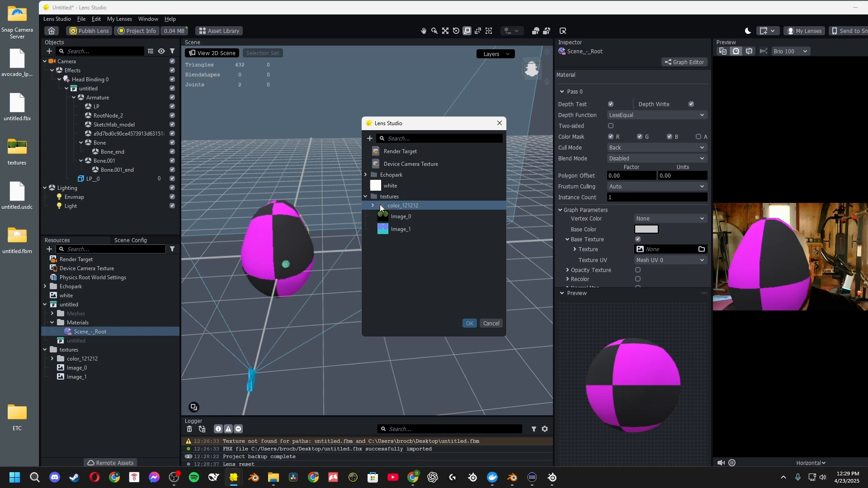
left_click(392, 216)
left_click(470, 324)
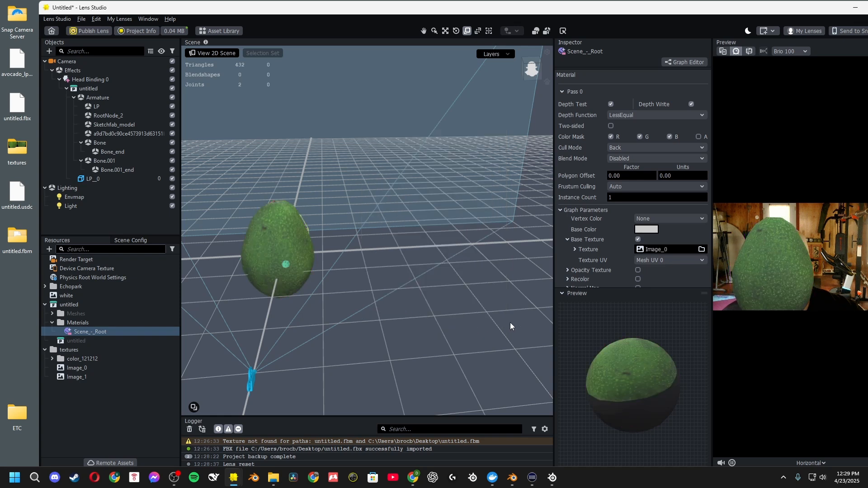
middle_click_drag(363, 260, 393, 261)
right_click_drag(393, 261, 446, 258)
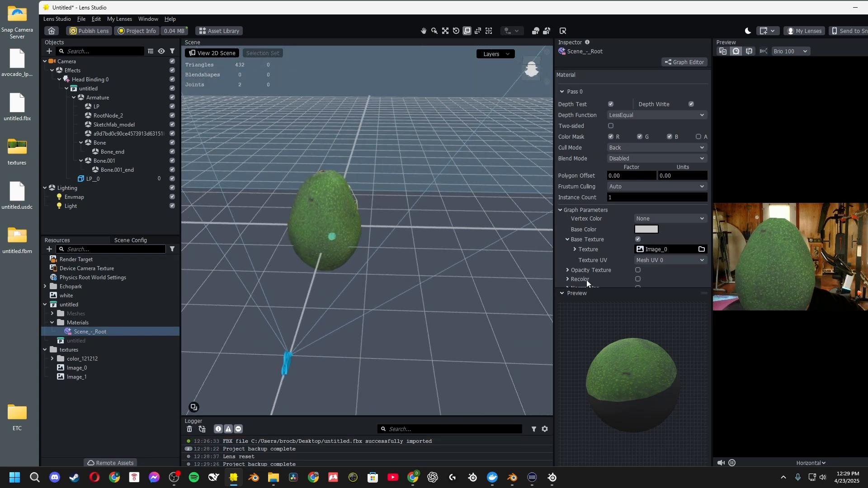
- Enable the Normal Map of the Scene_-_Root material and assign Image_1 to it
left_click(83, 378)
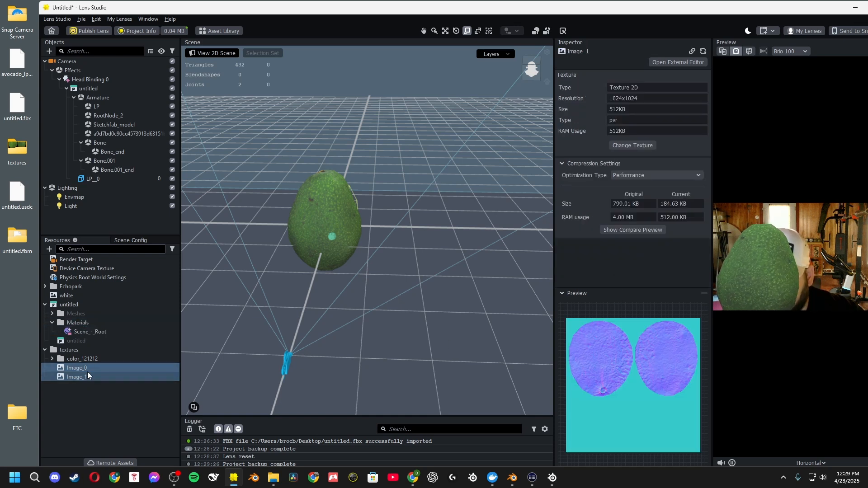
left_click(93, 332)
scroll(598, 250, "down", 2)
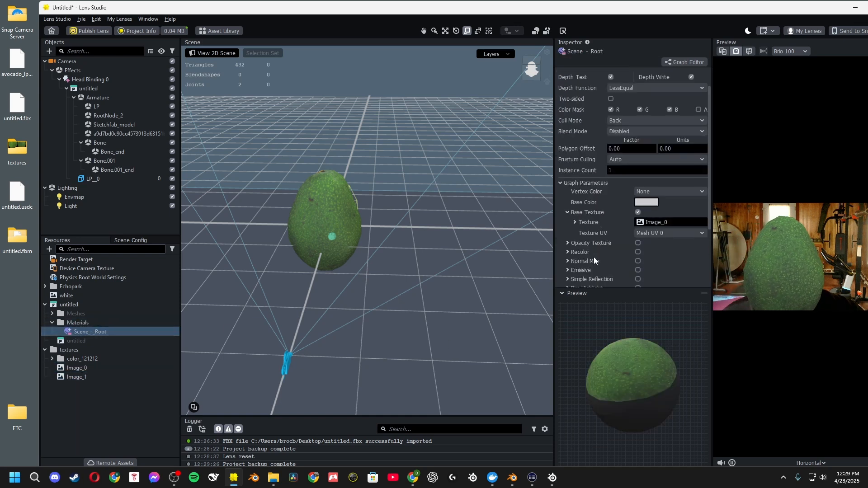
left_click(638, 233)
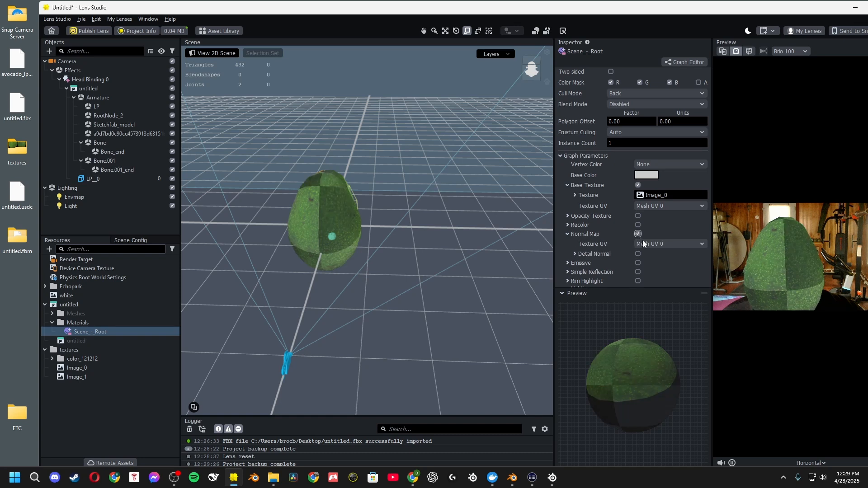
left_click(650, 245)
left_click(365, 197)
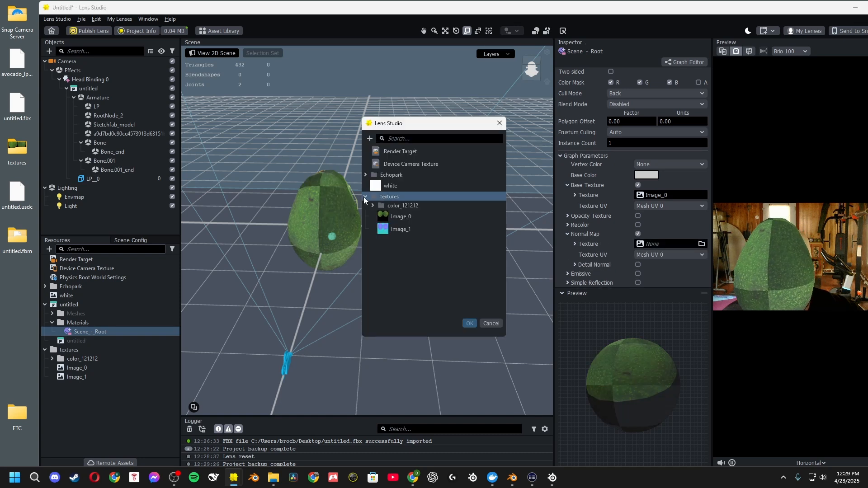
left_click(388, 229)
left_click(387, 230)
left_click(471, 324)
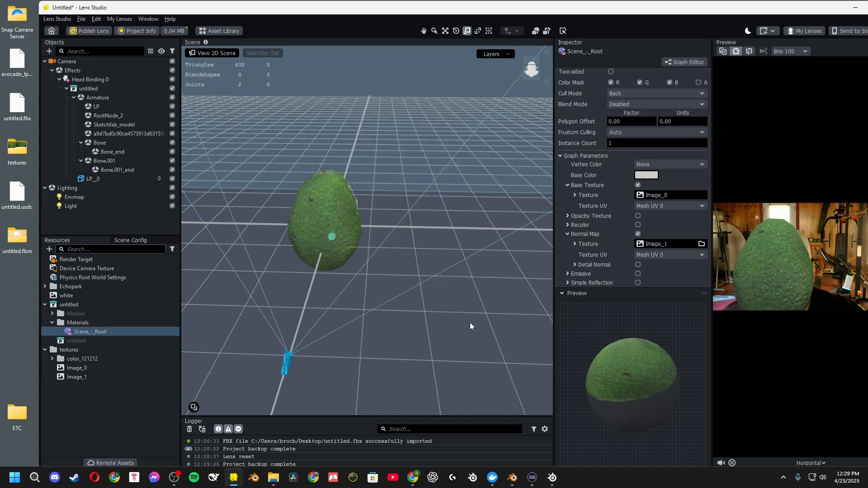
middle_click_drag(406, 300, 458, 290)
right_click_drag(371, 244, 344, 324)
- Try out the Opacity Texture and Detail Normal options of the Scene_-_Root material, switching each off again
left_click(92, 377)
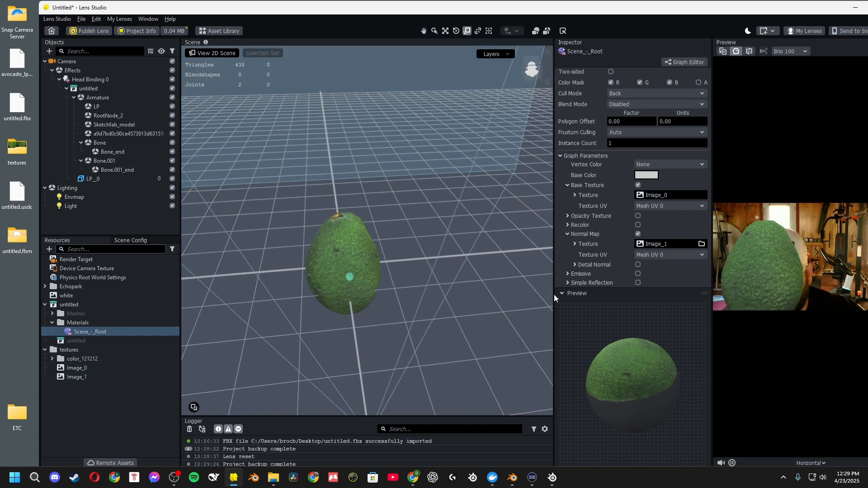
scroll(622, 246, "down", 3)
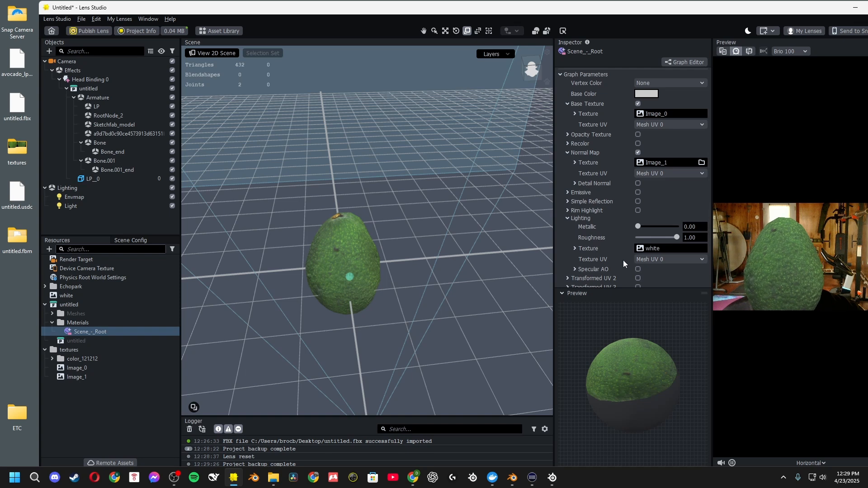
scroll(613, 254, "down", 1)
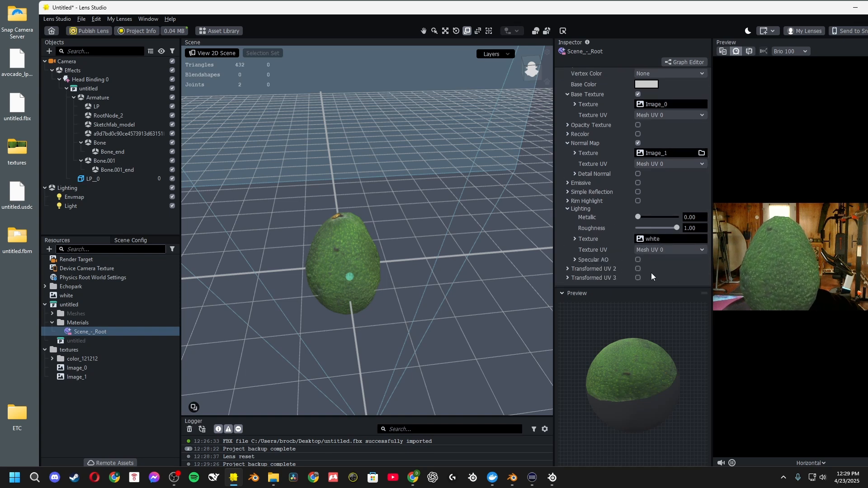
right_click_drag(386, 312, 397, 255)
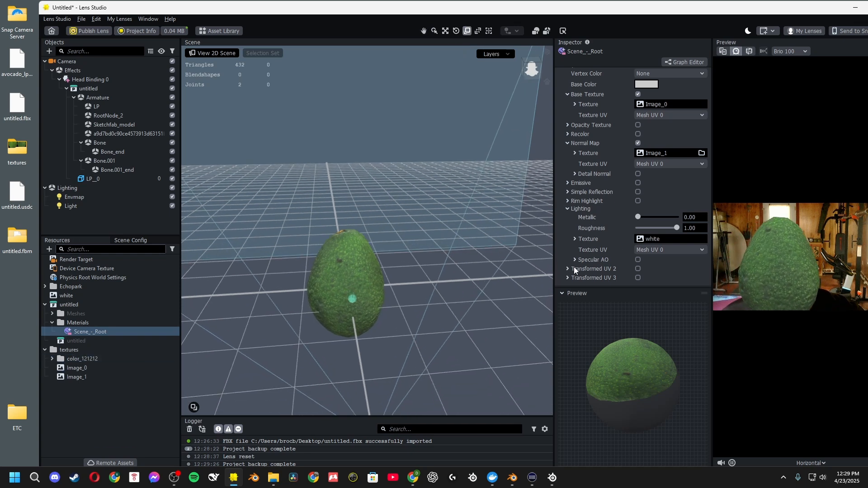
scroll(588, 245, "up", 3)
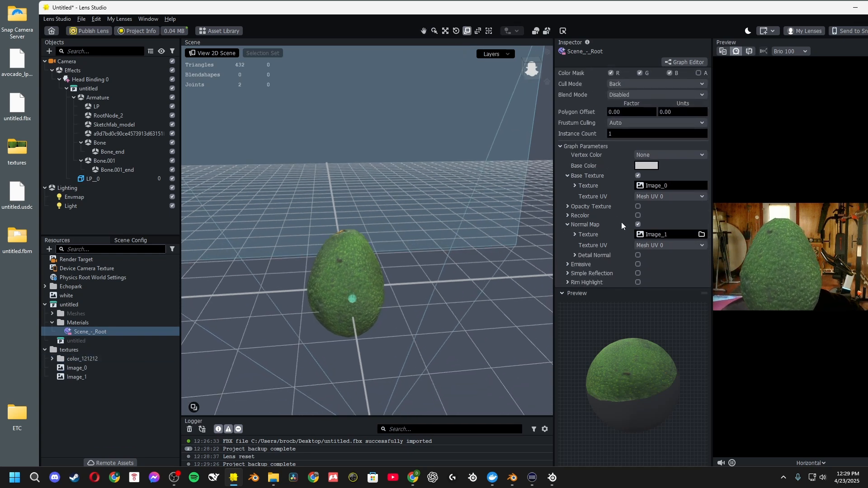
left_click(638, 207)
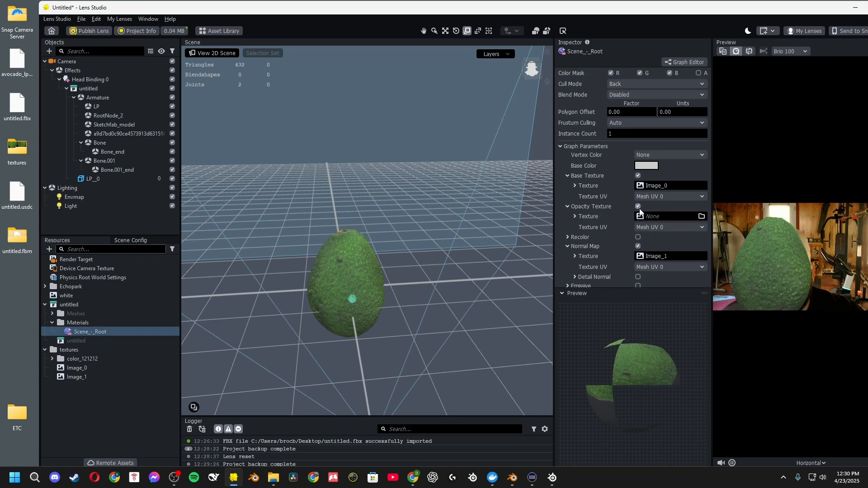
left_click(638, 207)
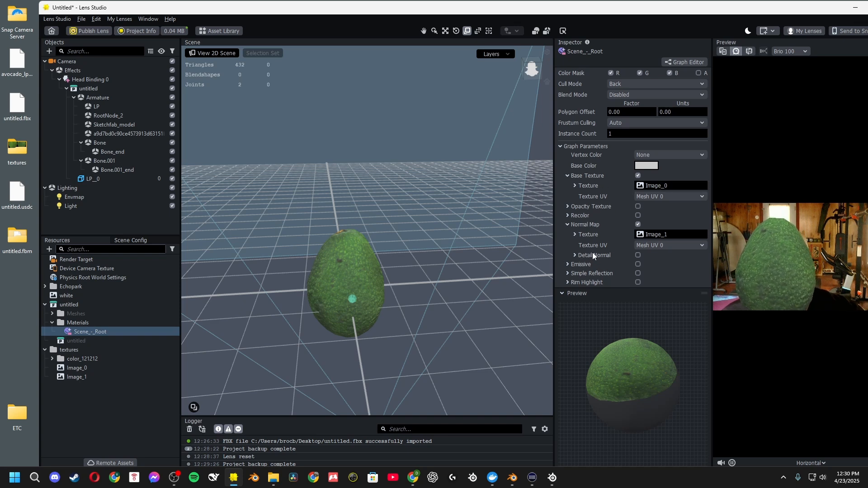
left_click(638, 256)
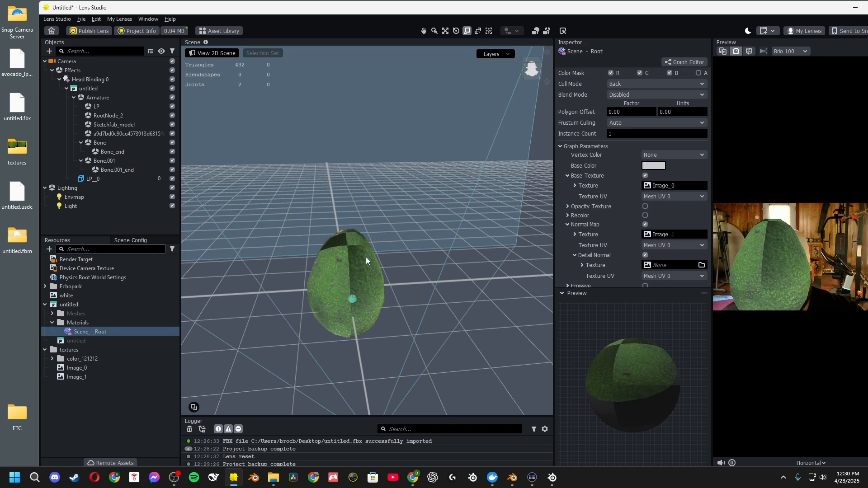
mouse_move(366, 258)
right_mouse_down()
mouse_move(303, 260)
mouse_move(352, 259)
right_mouse_up()
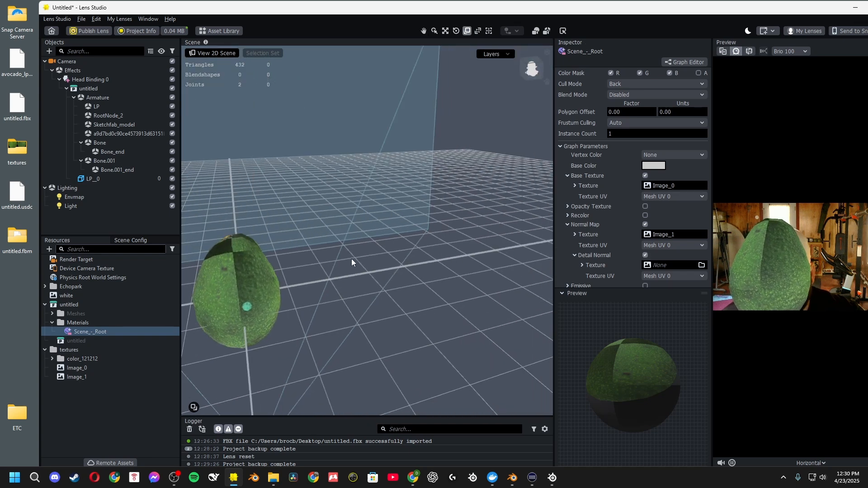
left_click(645, 256)
right_click_drag(286, 273, 388, 282)
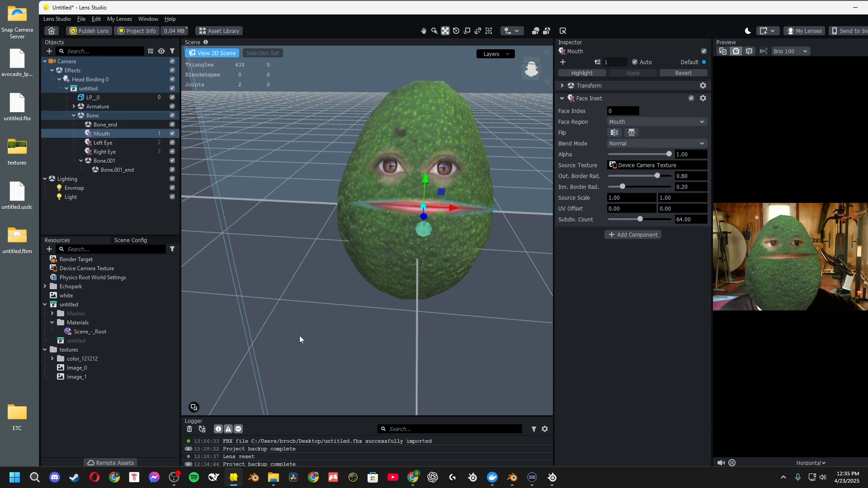
- Switch to Chrome and open the Public folder of SmoothFollow under Projects and Templates in the OLC-Repo GitHub repository
left_click(412, 478)
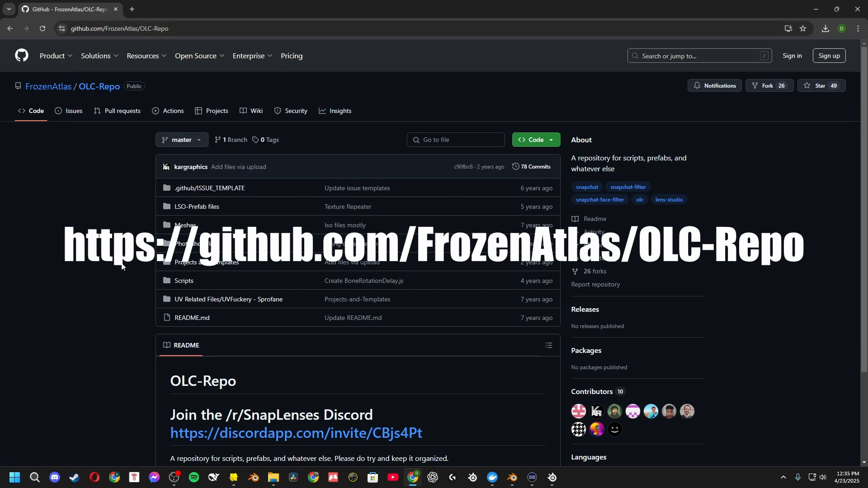
left_click(209, 265)
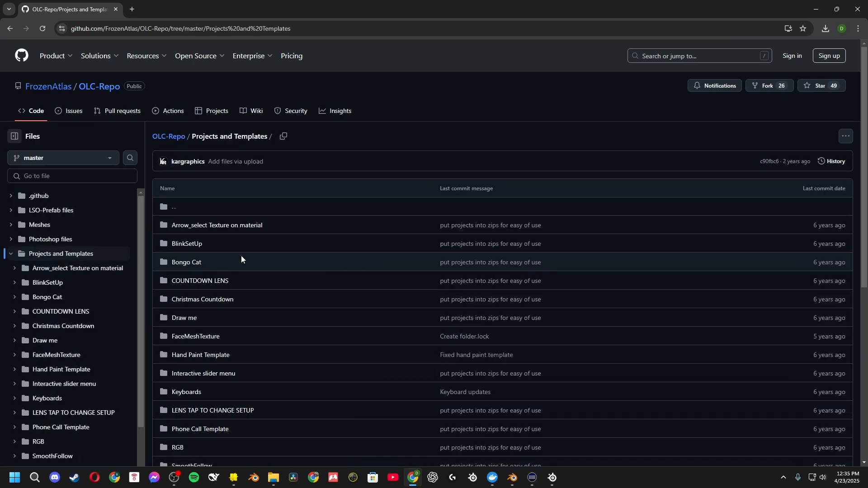
scroll(273, 233, "down", 1)
scroll(275, 234, "down", 2)
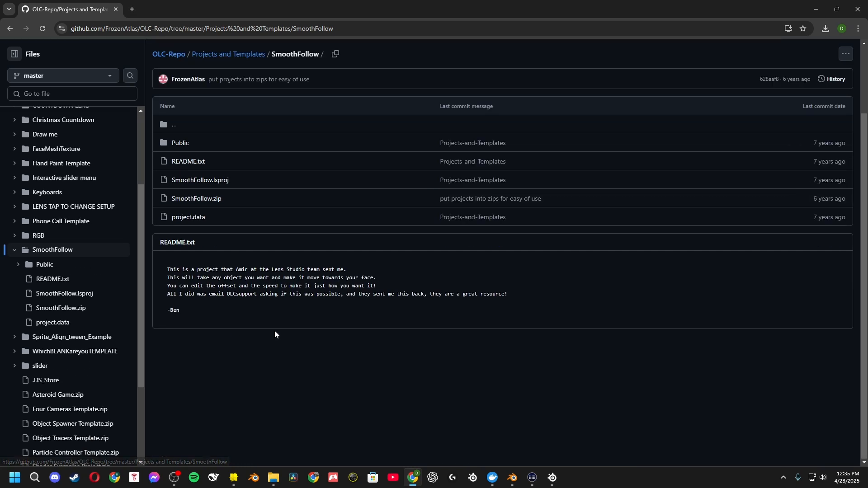
left_click(180, 142)
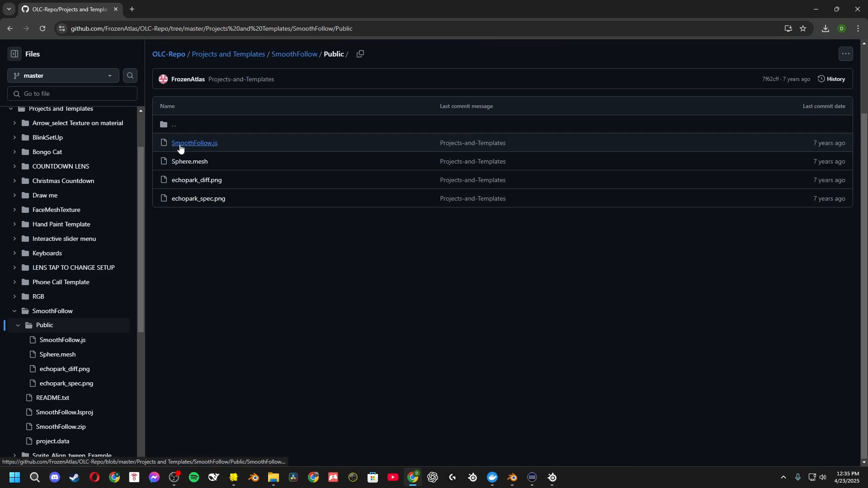
- Copy the full code of SmoothFollow.js from the Public folder and switch back to Lens Studio
left_click(205, 148)
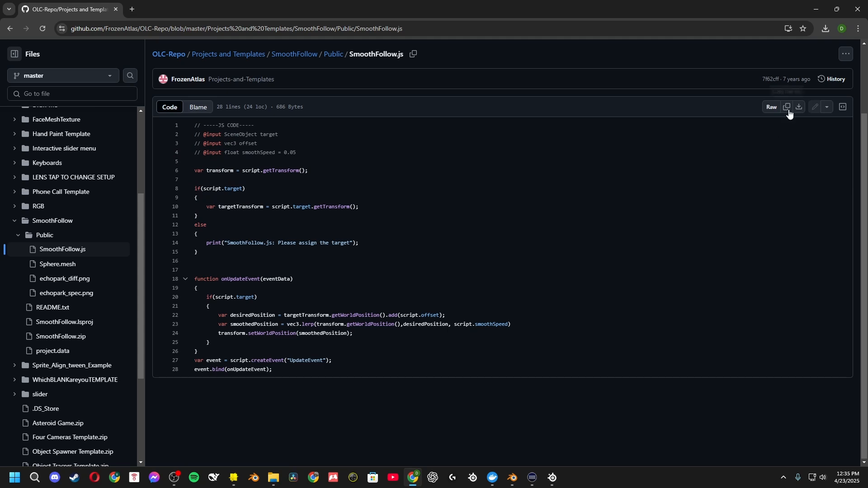
left_click(787, 109)
left_click(237, 478)
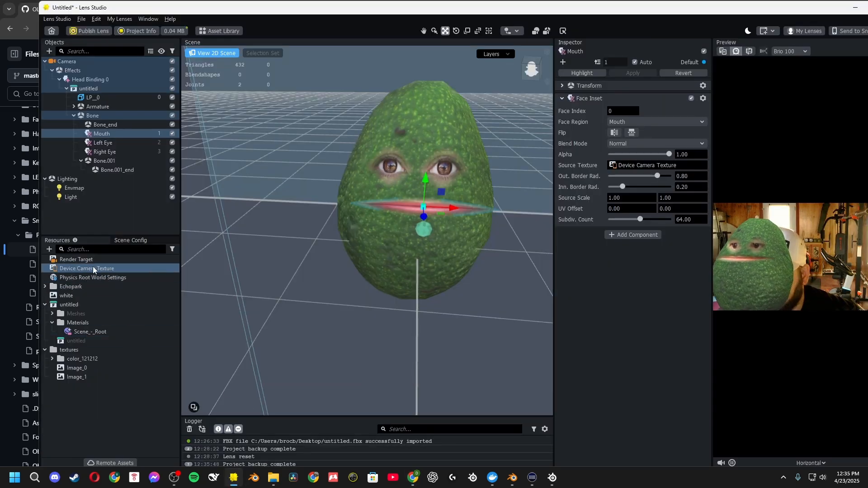
- Add a new Script resource to the project and open it in the built-in editor
left_click(49, 250)
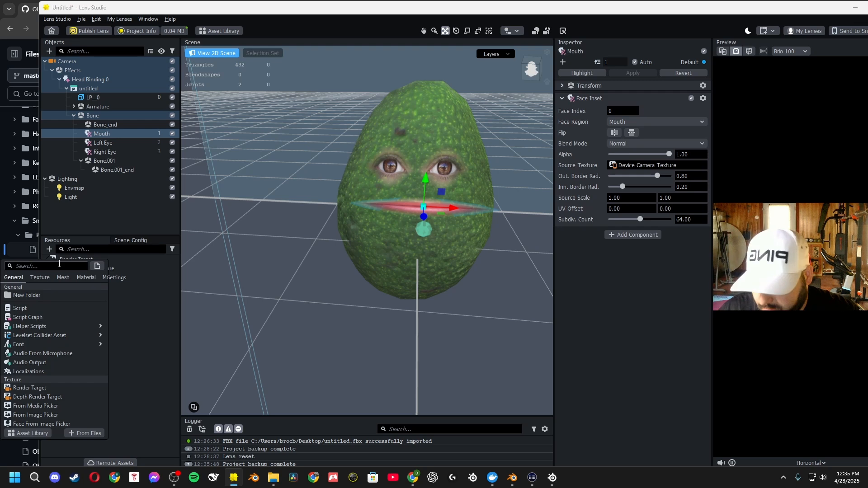
left_click(27, 307)
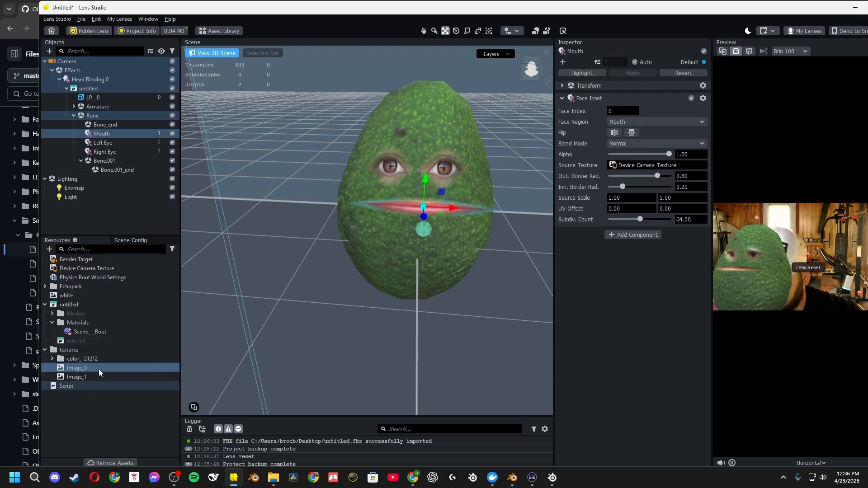
left_click(74, 387)
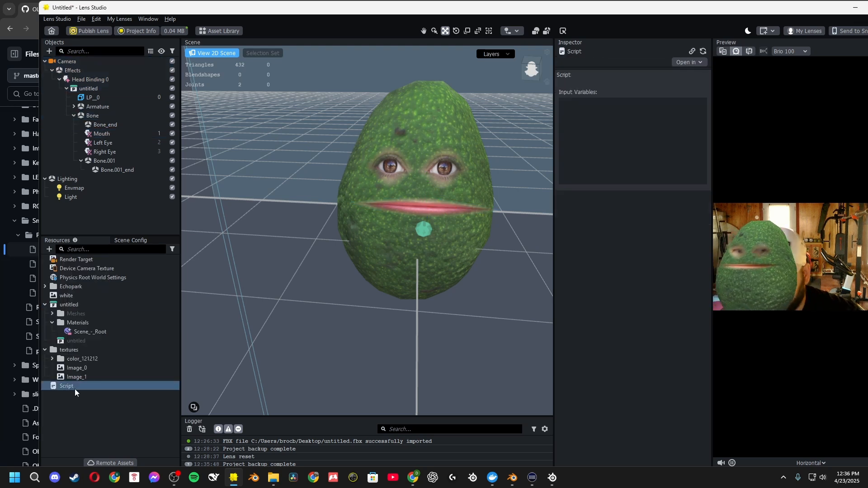
left_click(690, 62)
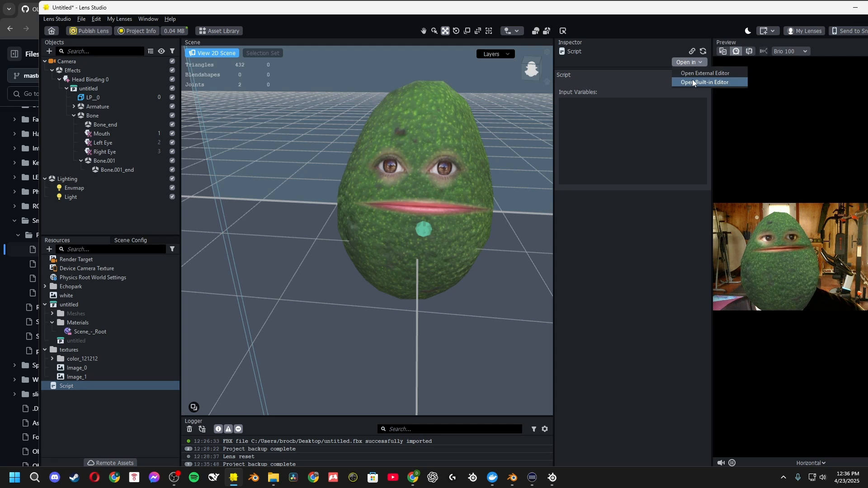
left_click(693, 80)
- Replace the default JS CODE line of the script with the copied SmoothFollow code and save the script
left_click_drag(274, 62, 201, 62)
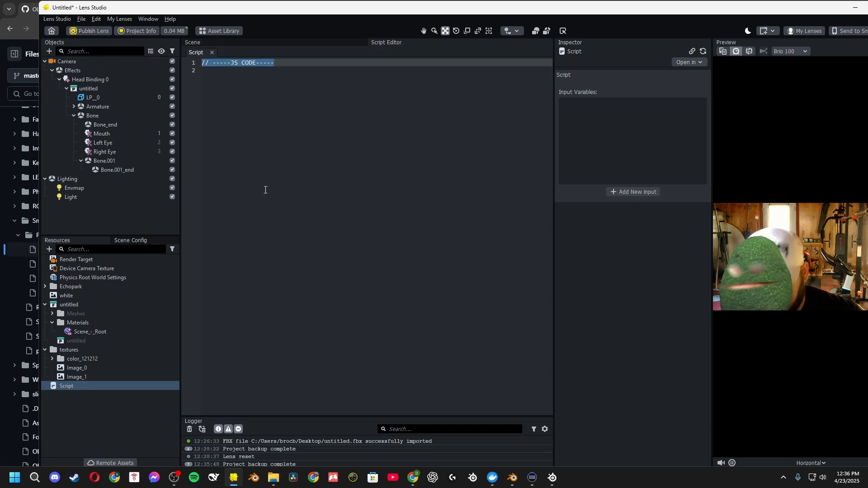
key("ctrl+v")
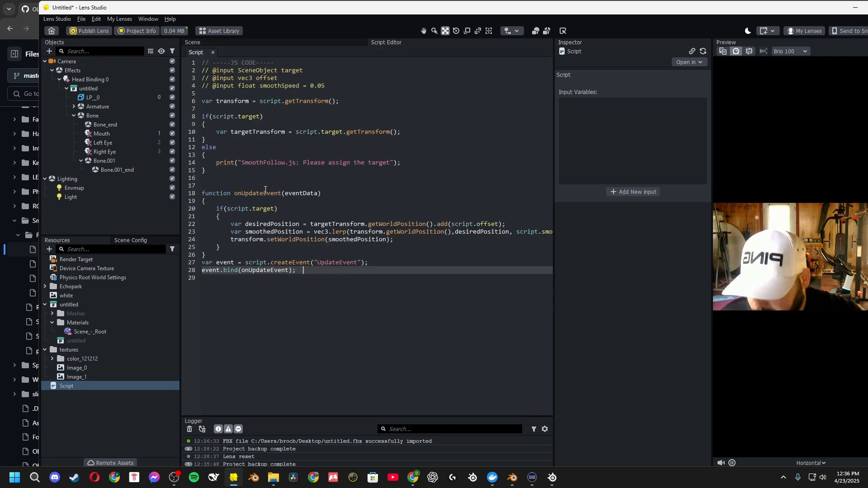
key("ctrl+s")
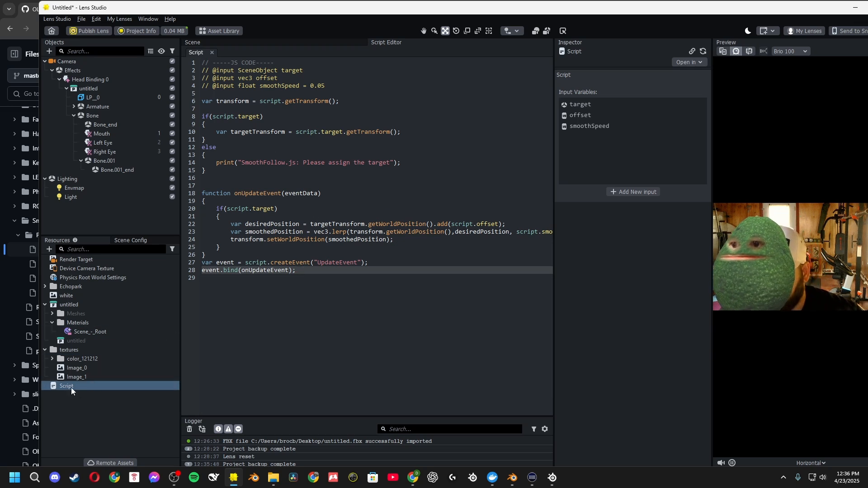
- Add a Script component to Bone.001 and assign the new Script resource to it
left_click(105, 162)
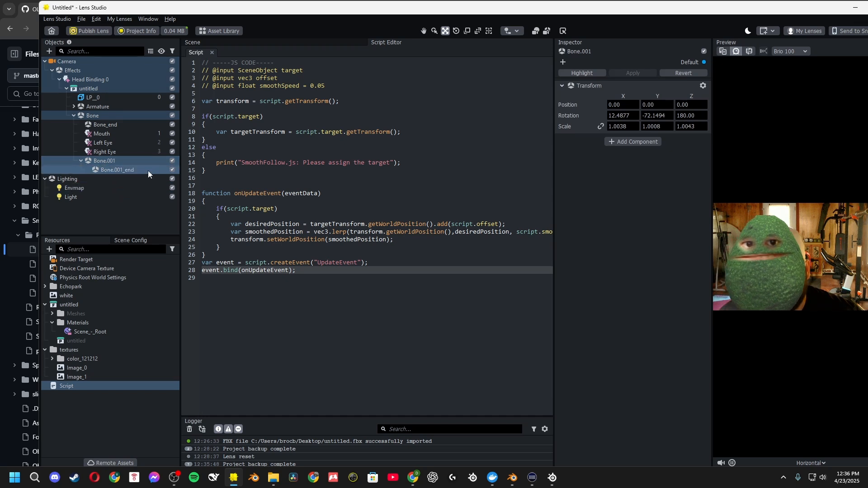
left_click(625, 145)
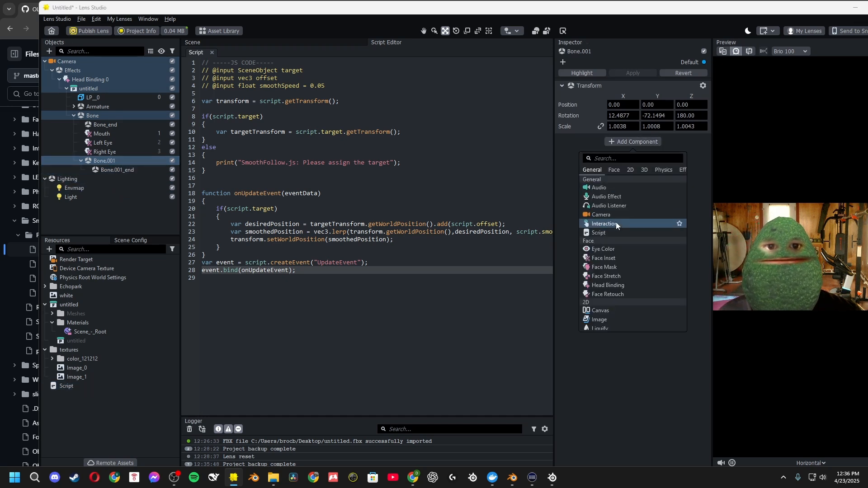
left_click(611, 233)
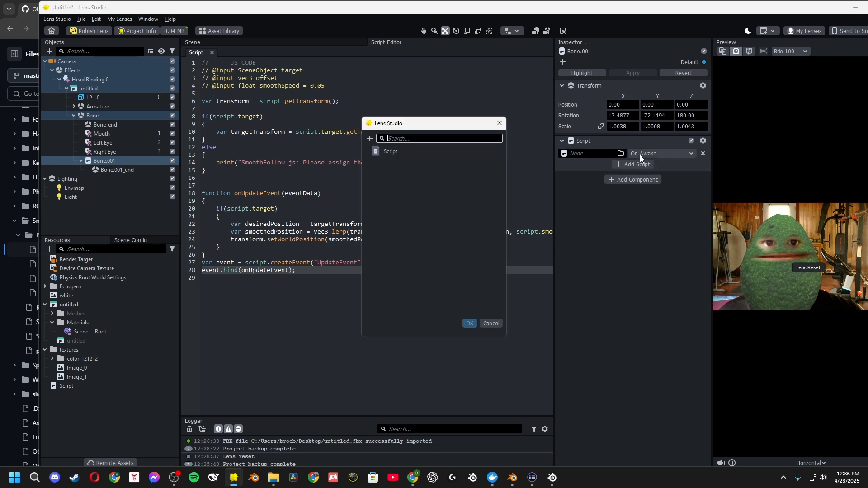
left_click(405, 154)
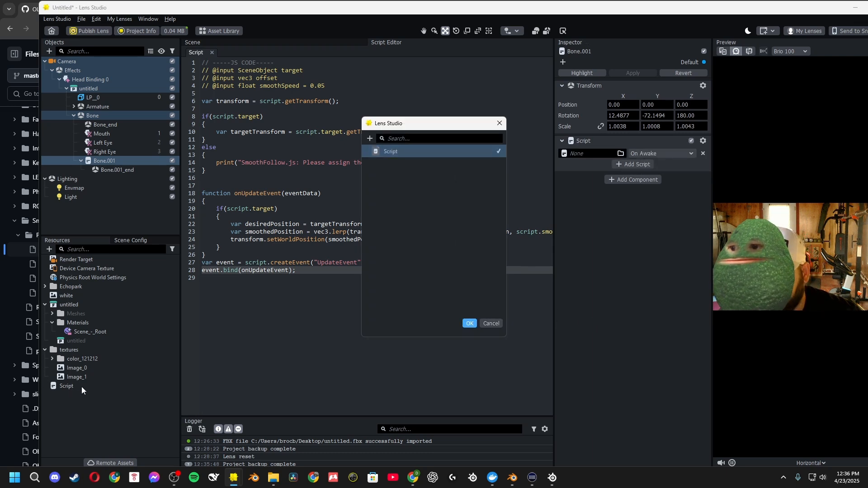
left_click(470, 324)
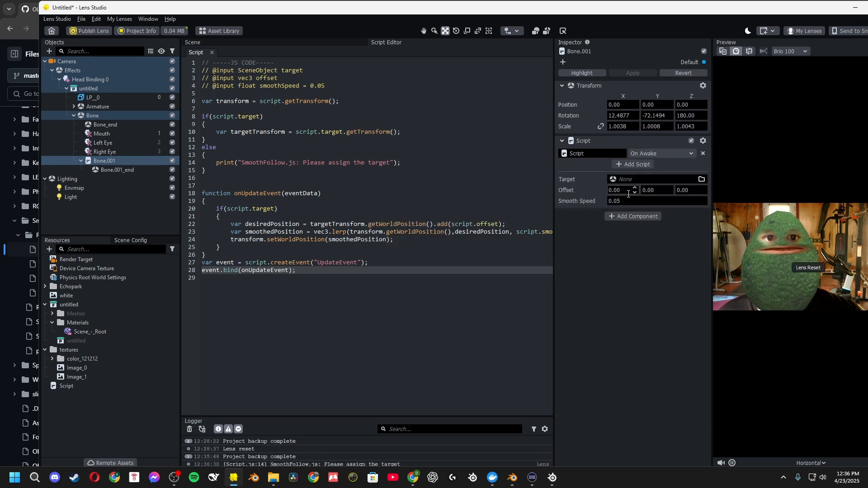
- Set the Target of the Bone.001 script component to Head Binding 0
left_click(617, 179)
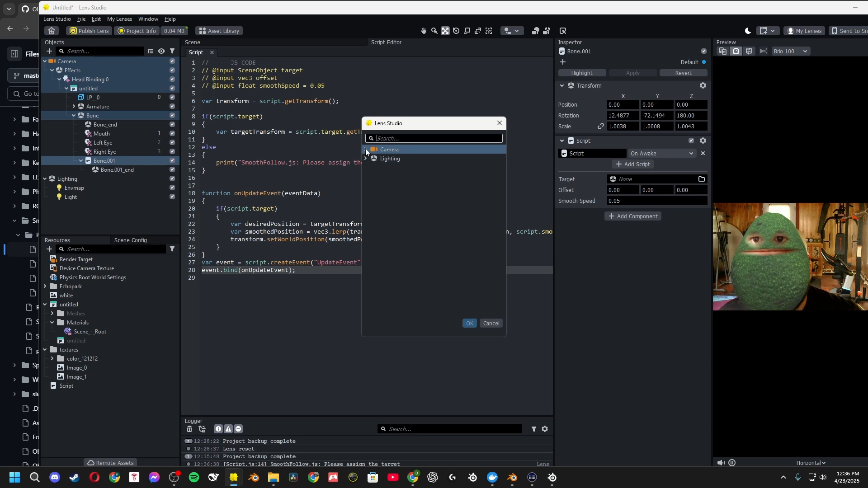
left_click(373, 158)
left_click(409, 167)
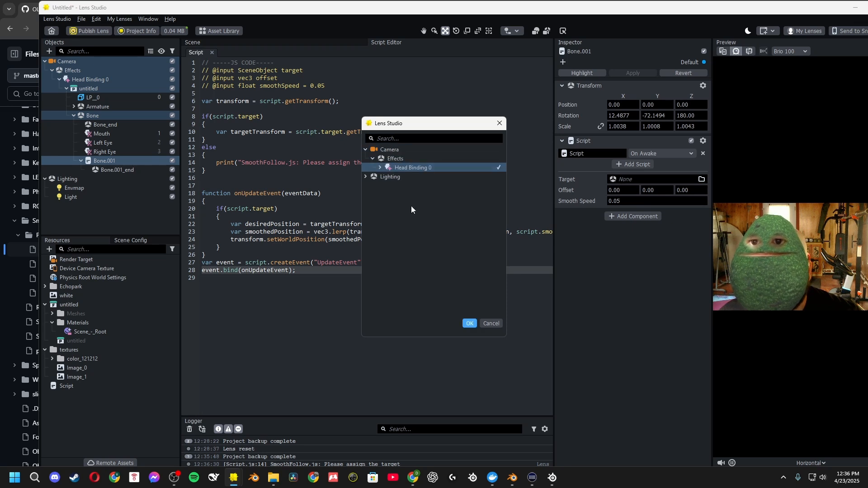
left_click(470, 323)
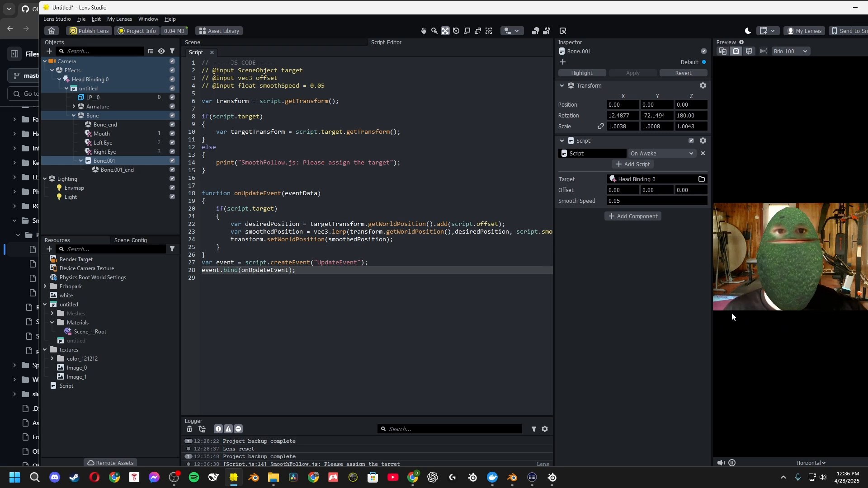
- Set the Smooth Speed of the Bone.001 script to 0.15
double_click(616, 202)
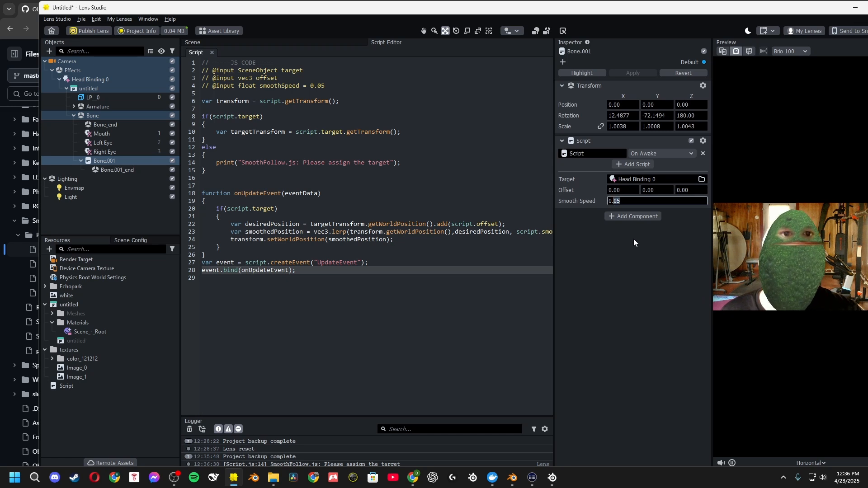
type("15")
key("Return")
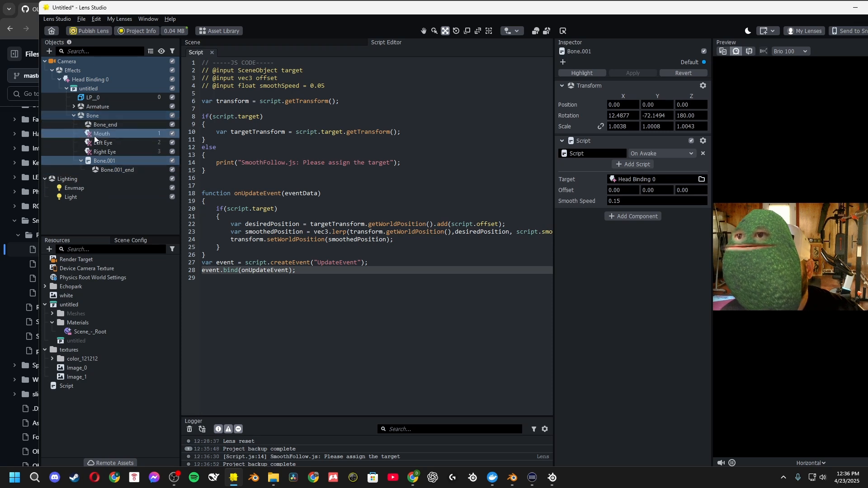
- Close the script editor and move Bone.001 out of Bone to the top level of the object hierarchy, between Camera and Lighting
left_click(212, 52)
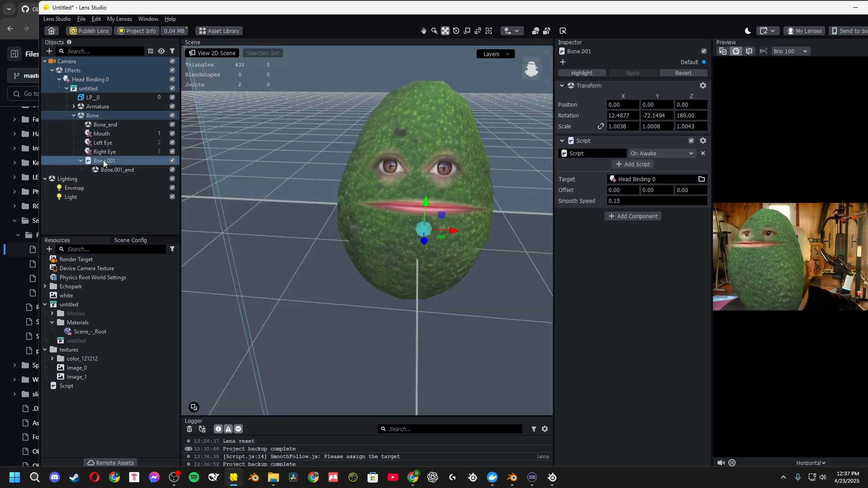
left_click_drag(103, 161, 102, 174)
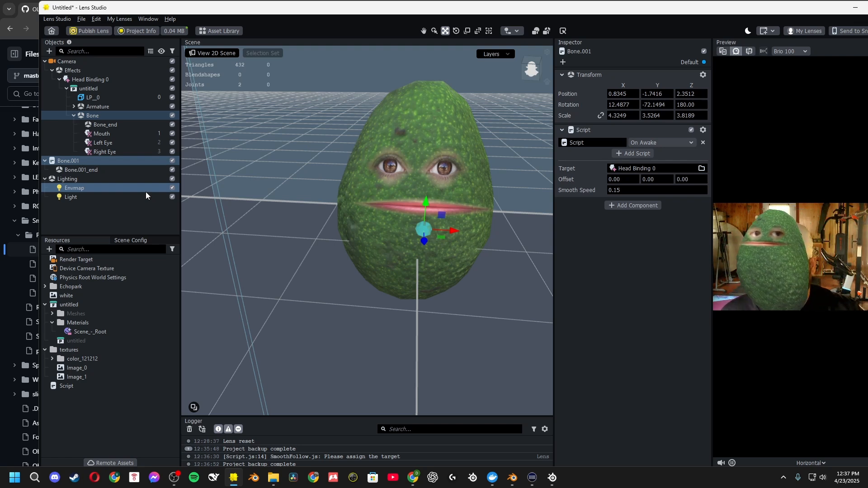
- Raise the Smooth Speed of the Bone.001 script to 0.50
left_click(624, 191)
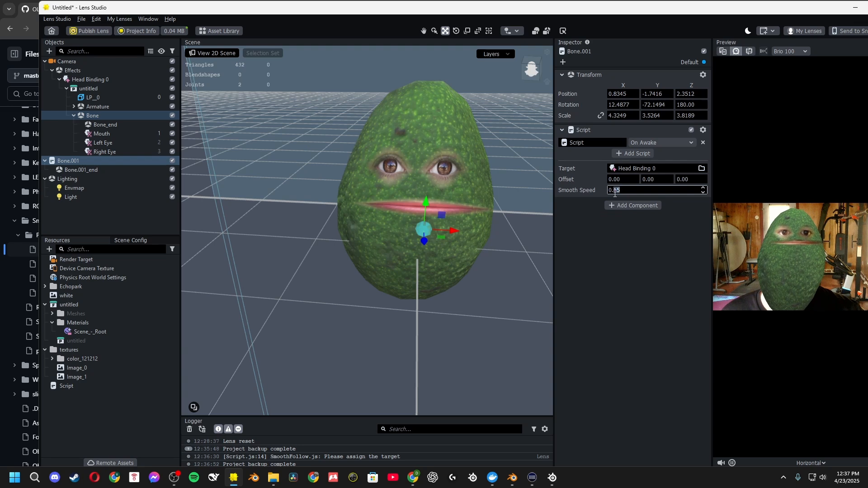
type("50")
key("Return")
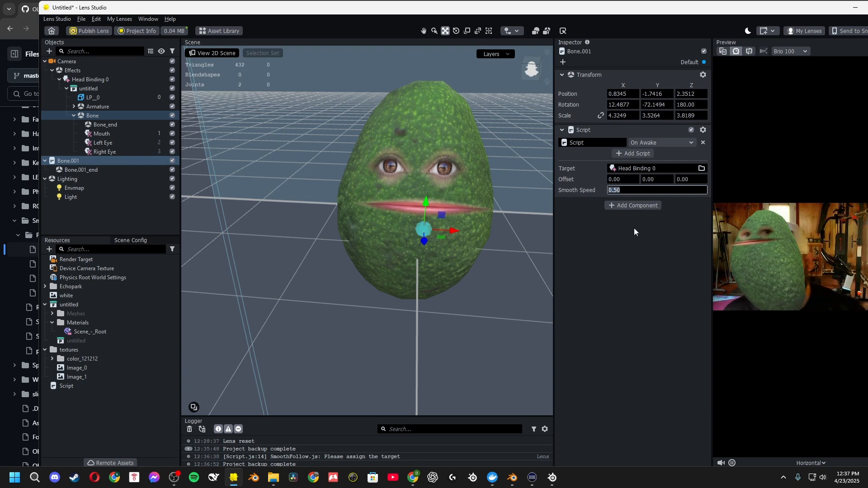
- Lower the Smooth Speed of the Bone.001 script to 0.10
left_click_drag(624, 190, 612, 191)
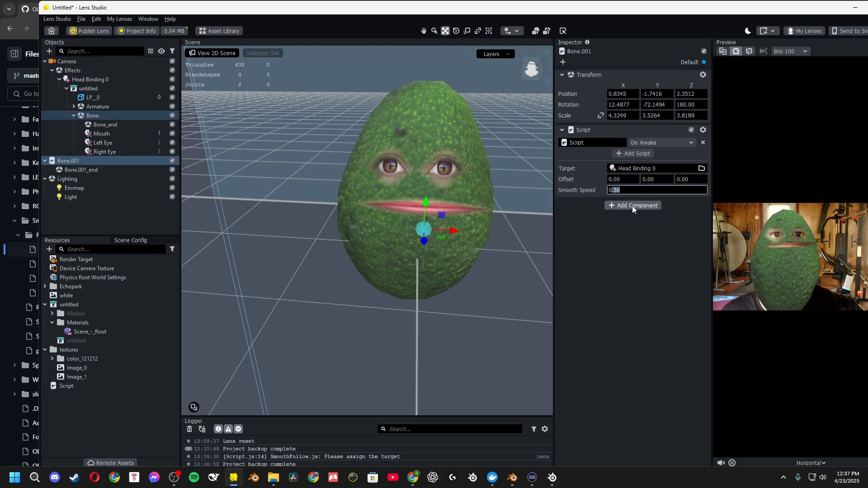
key("BackSpace")
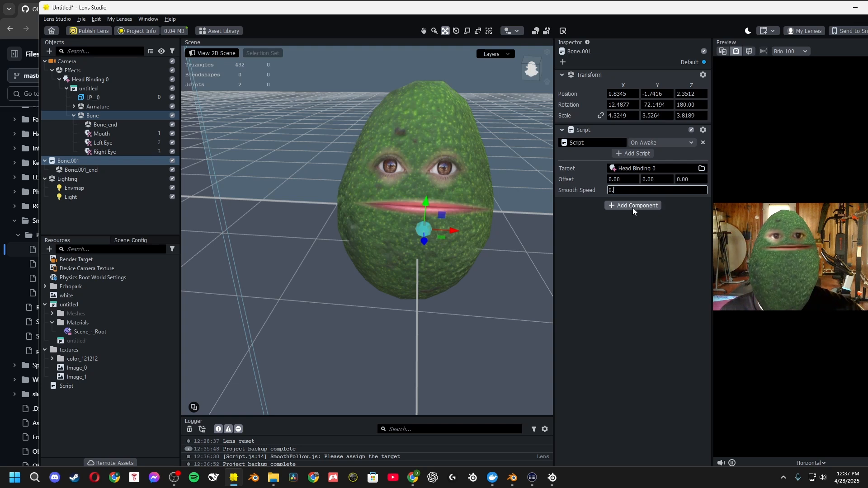
type("10")
key("Return")
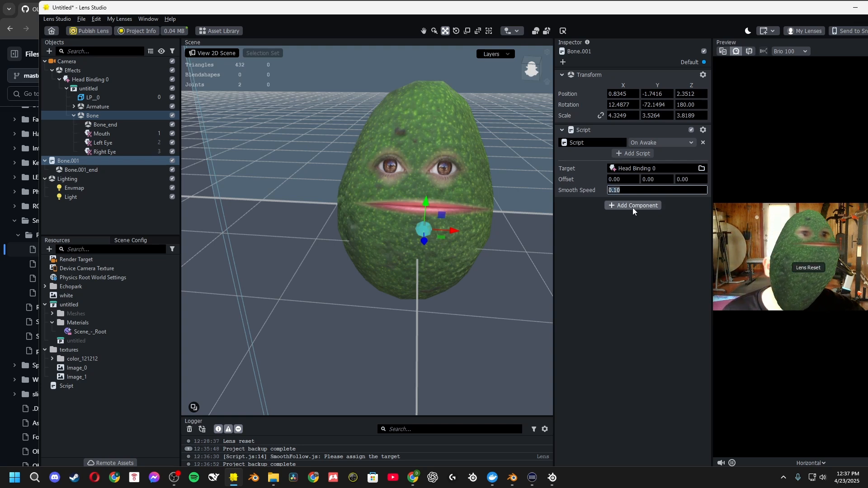